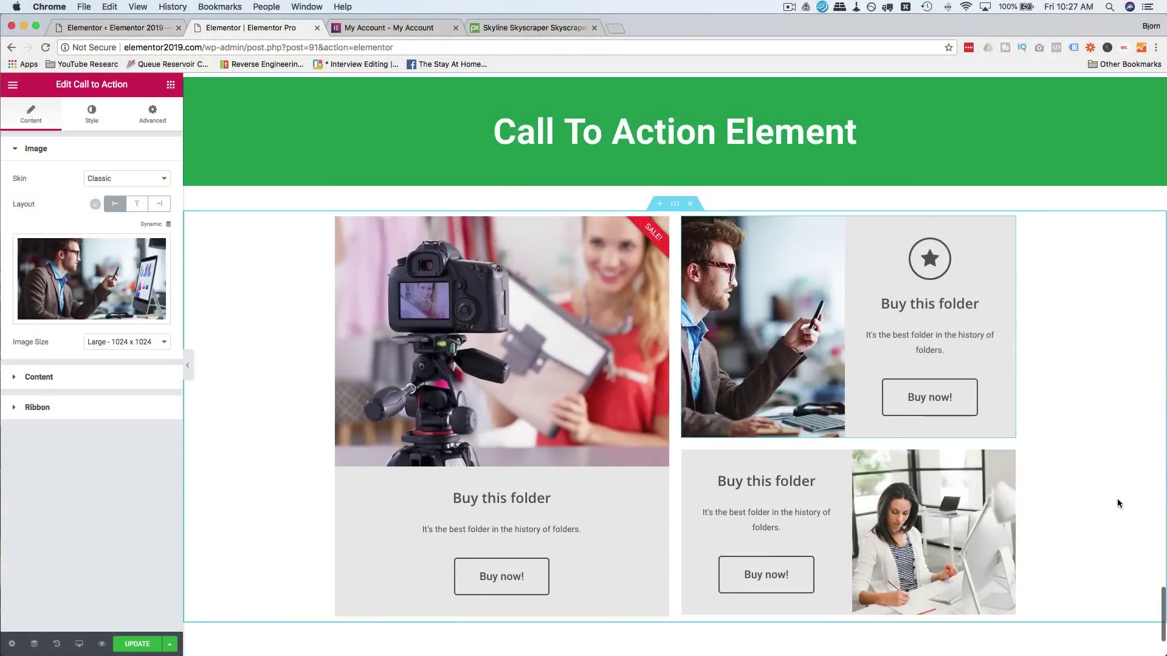
Copy the green Call To Action Element heading section and paste it into the empty area below the call-to-action boxes
scroll(798, 181, "up", 2)
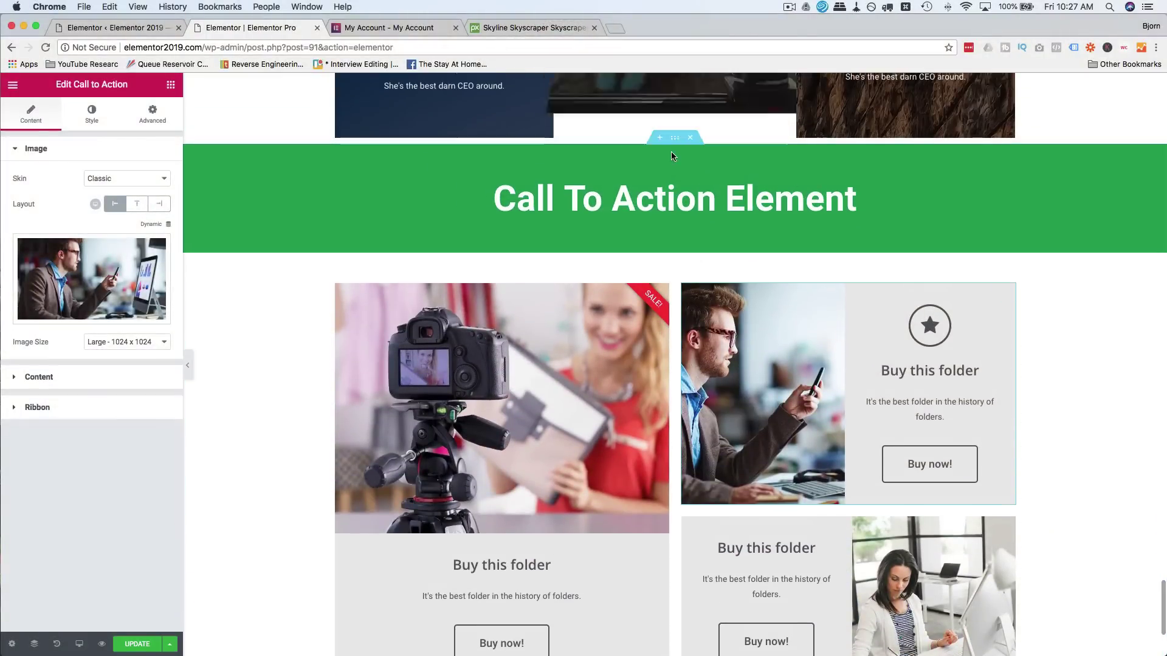
right_click(674, 139)
left_click(699, 192)
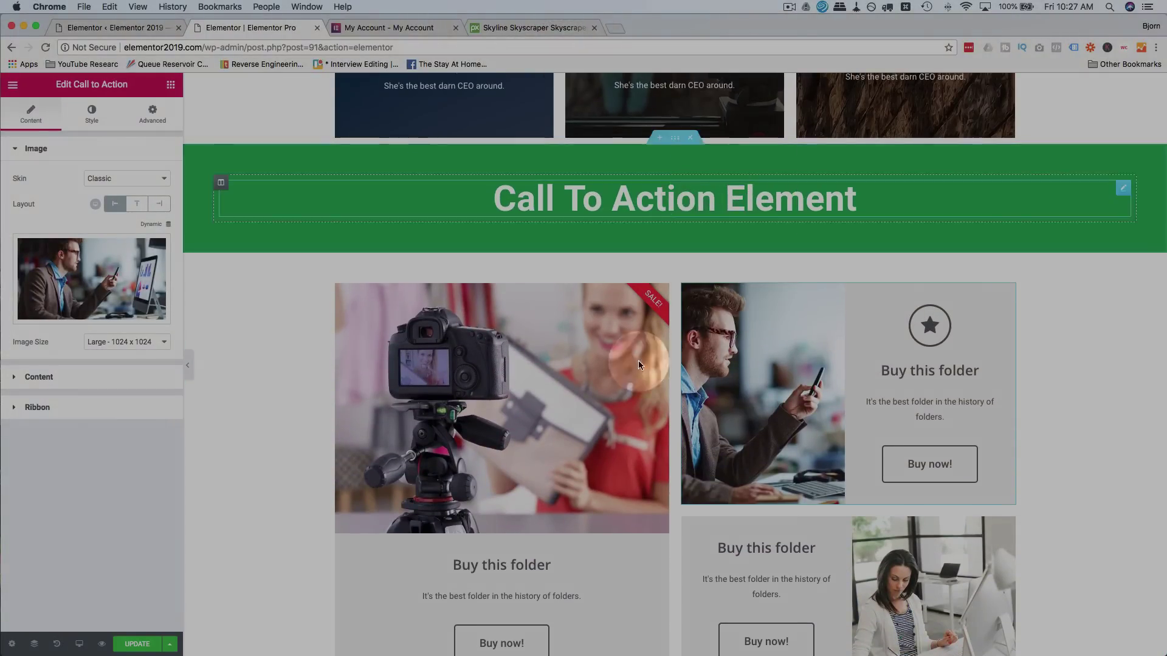
scroll(636, 381, "down", 3)
right_click(615, 538)
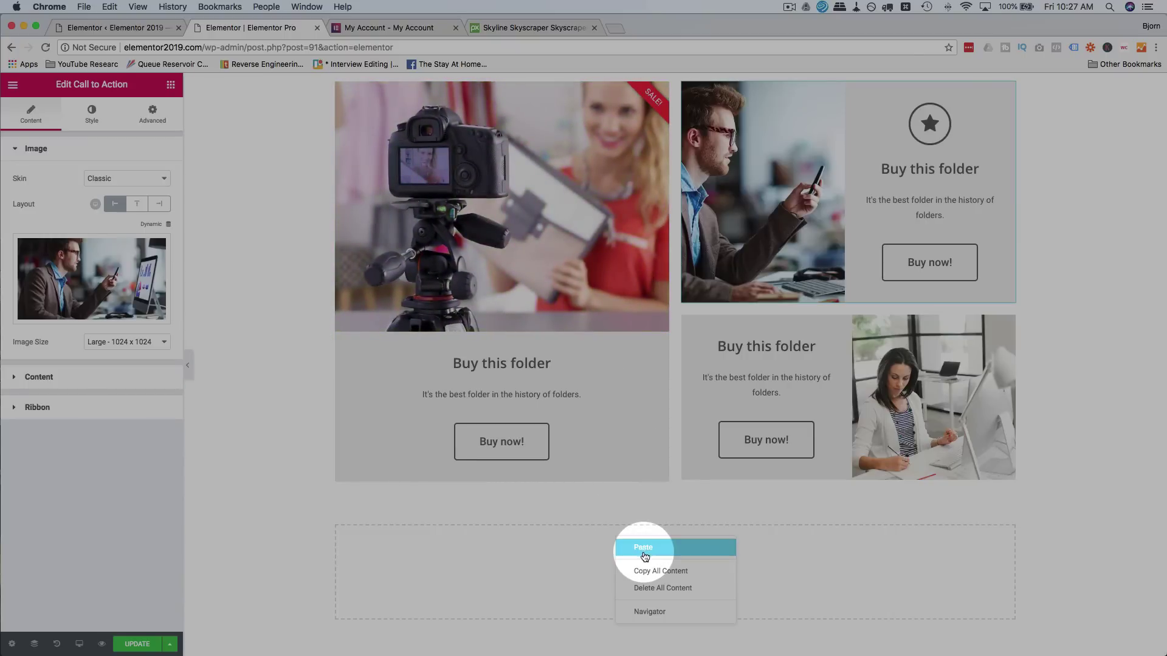
left_click(640, 547)
Change the pasted section's heading to "Media Carousel Element"
double_click(638, 549)
left_click_drag(638, 550, 505, 547)
type("Madi")
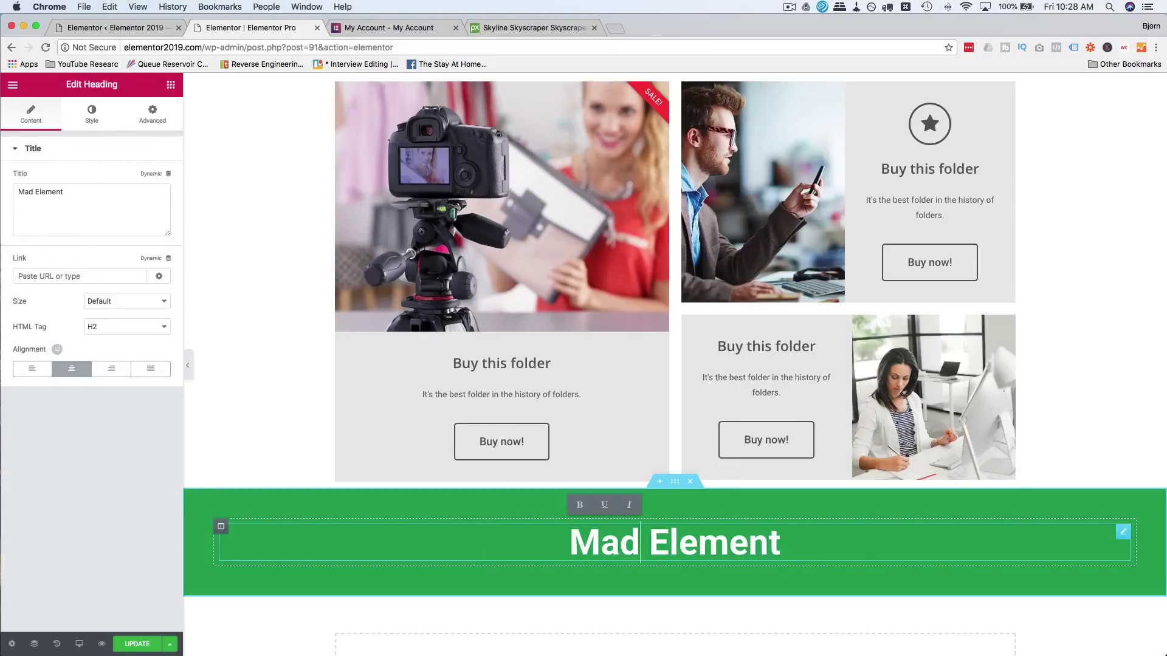
key("BackSpace")
key("BackSpace")
key("BackSpace")
type("edia Carousel")
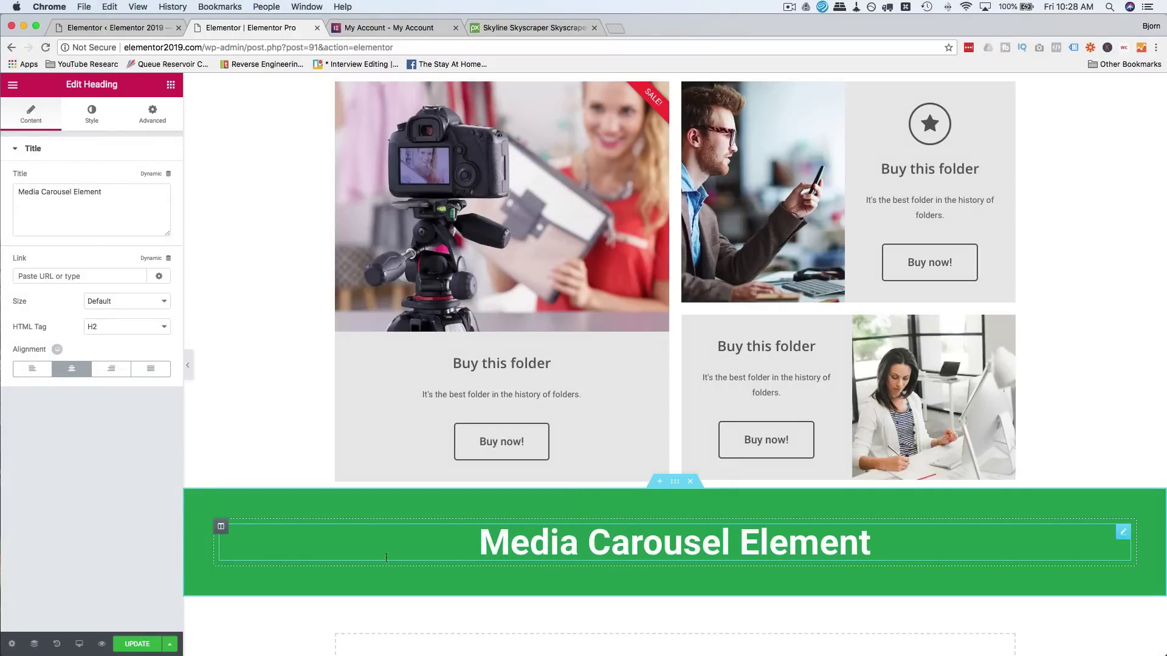
Add a Media Carousel widget to the empty area below the Media Carousel Element heading
scroll(304, 502, "down", 3)
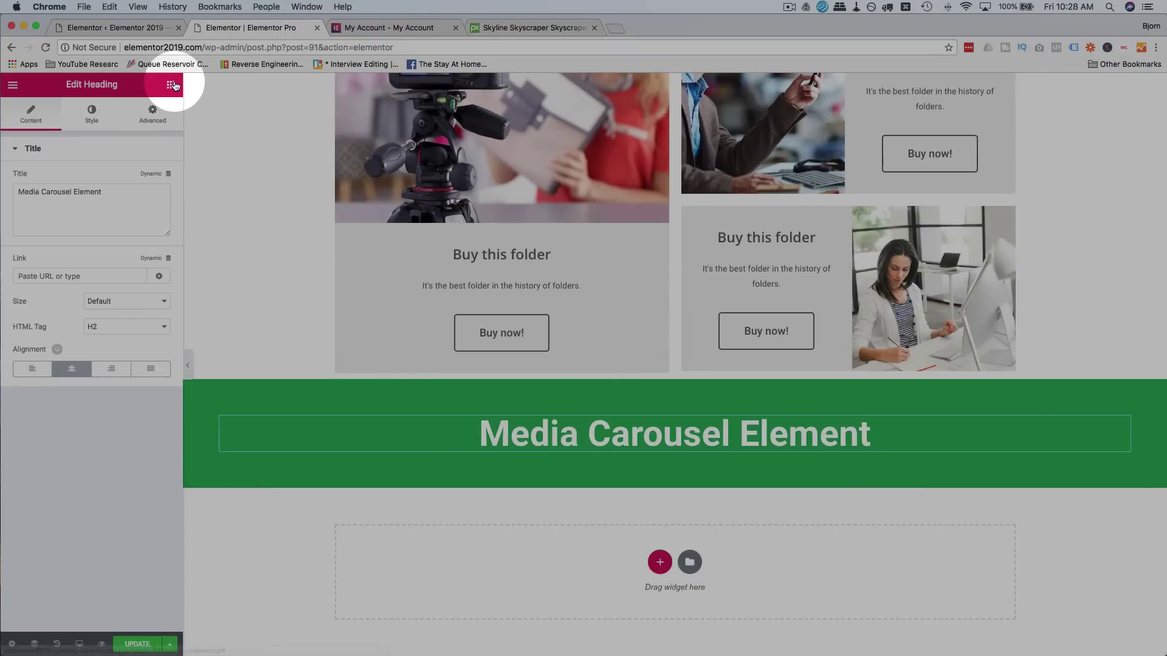
left_click(171, 85)
scroll(97, 276, "down", 10)
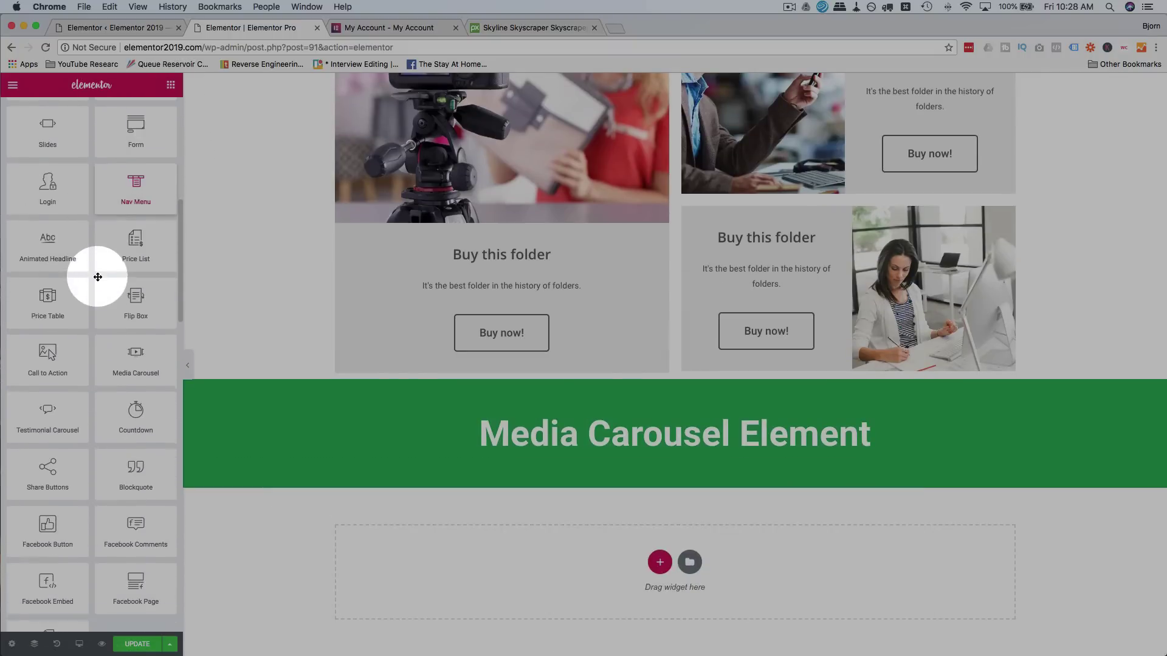
scroll(116, 284, "down", 1)
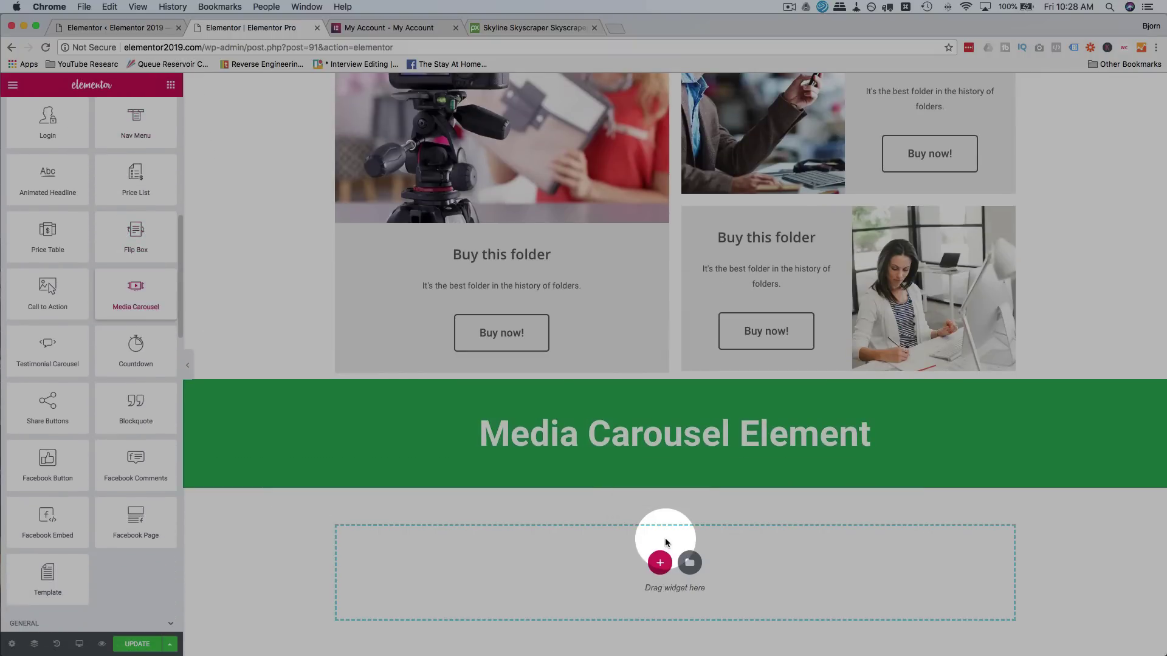
left_click_drag(665, 543, 665, 537)
scroll(308, 461, "down", 3)
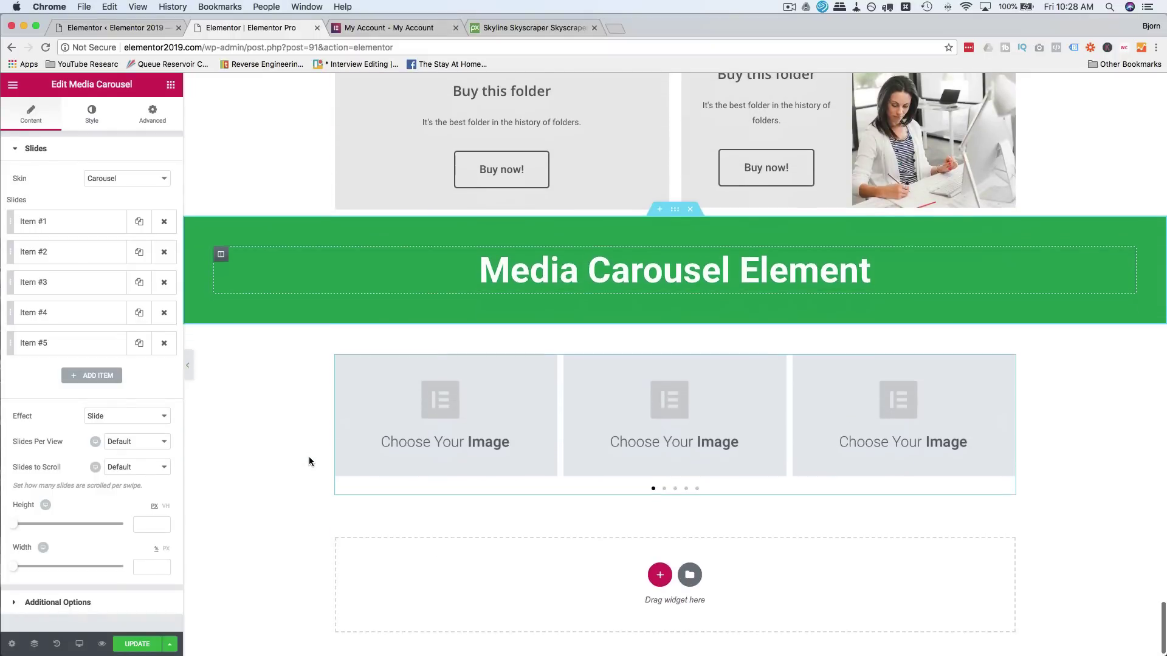
Browse through the placeholder slides of the new carousel on the page
left_click(938, 441)
left_click(697, 440)
left_click(878, 448)
left_click(863, 436)
left_click(640, 500)
left_click(664, 476)
left_click(674, 477)
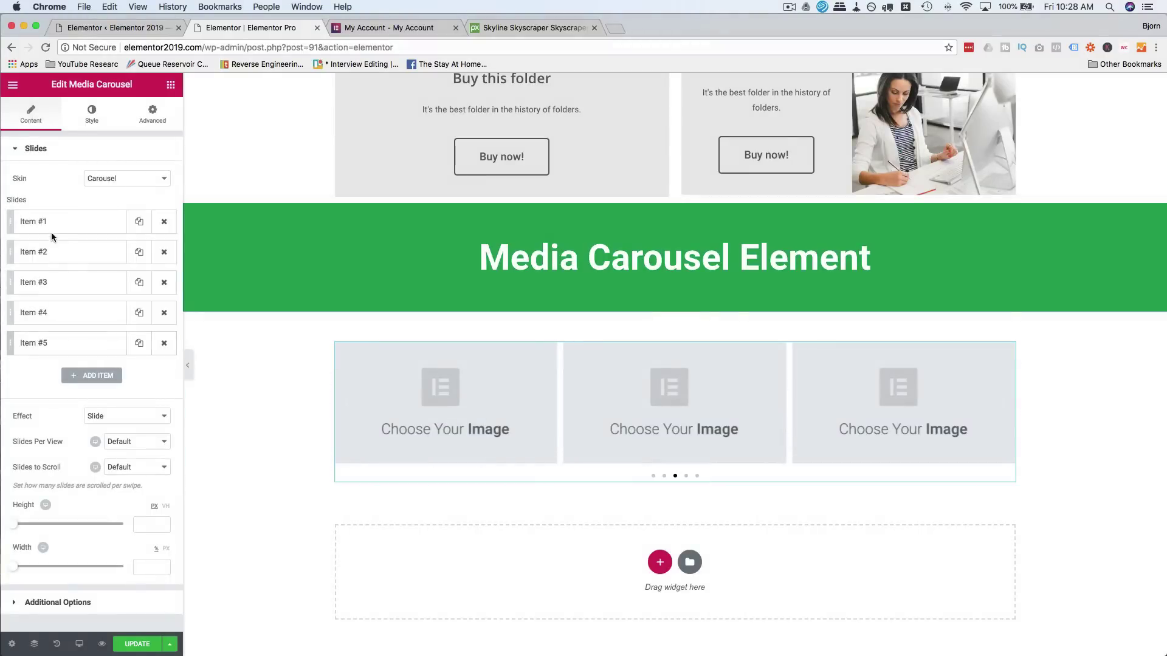
Set the image of carousel Item #1 to the strawberries photo from the media library
left_click(56, 225)
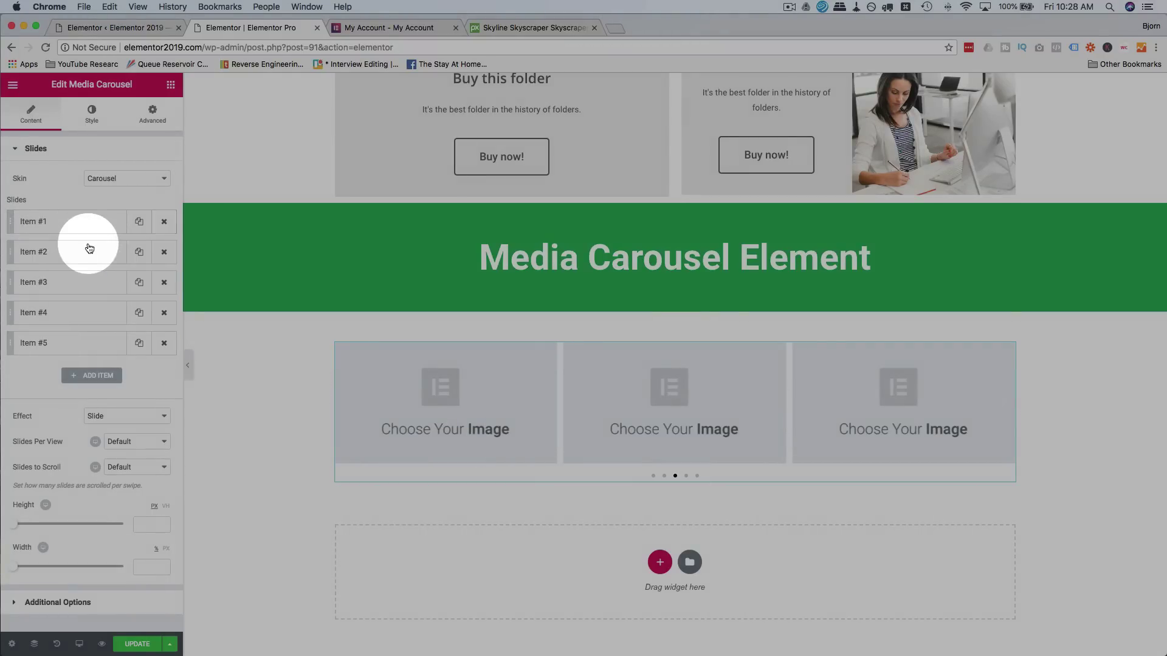
left_click(653, 477)
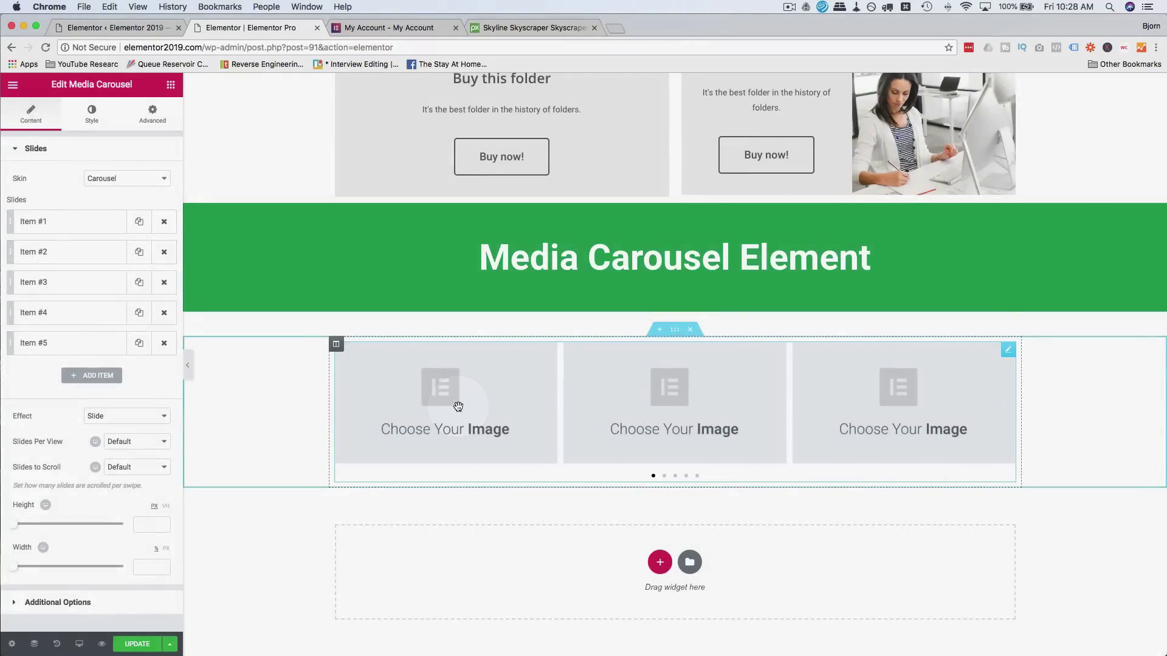
left_click(458, 405)
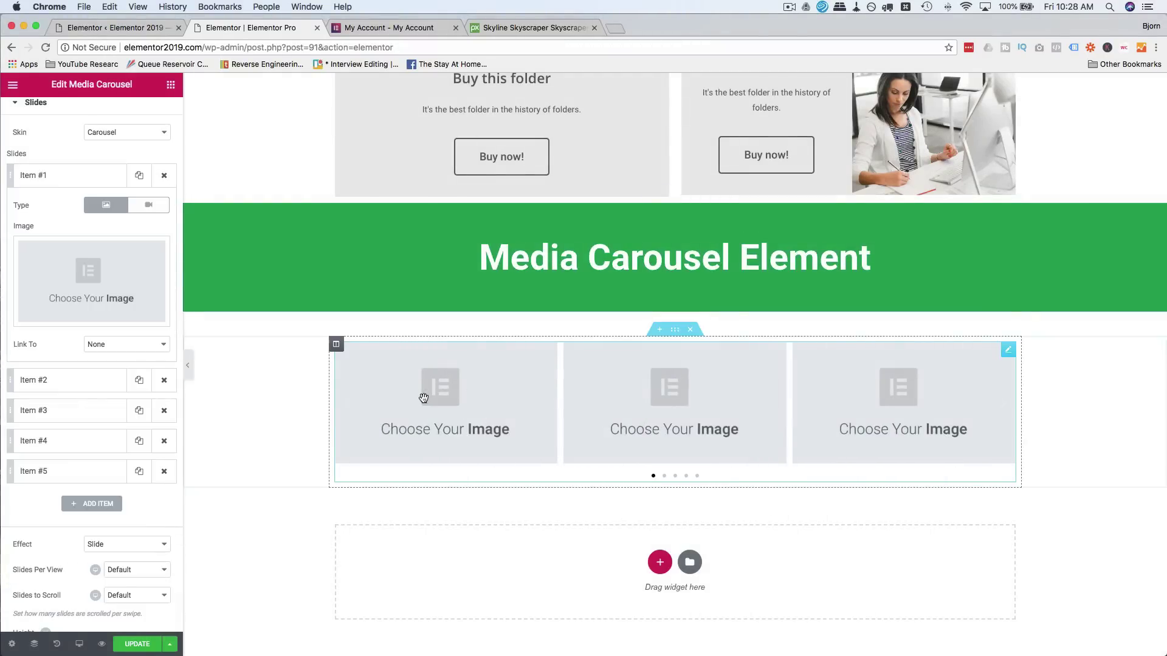
left_click(91, 277)
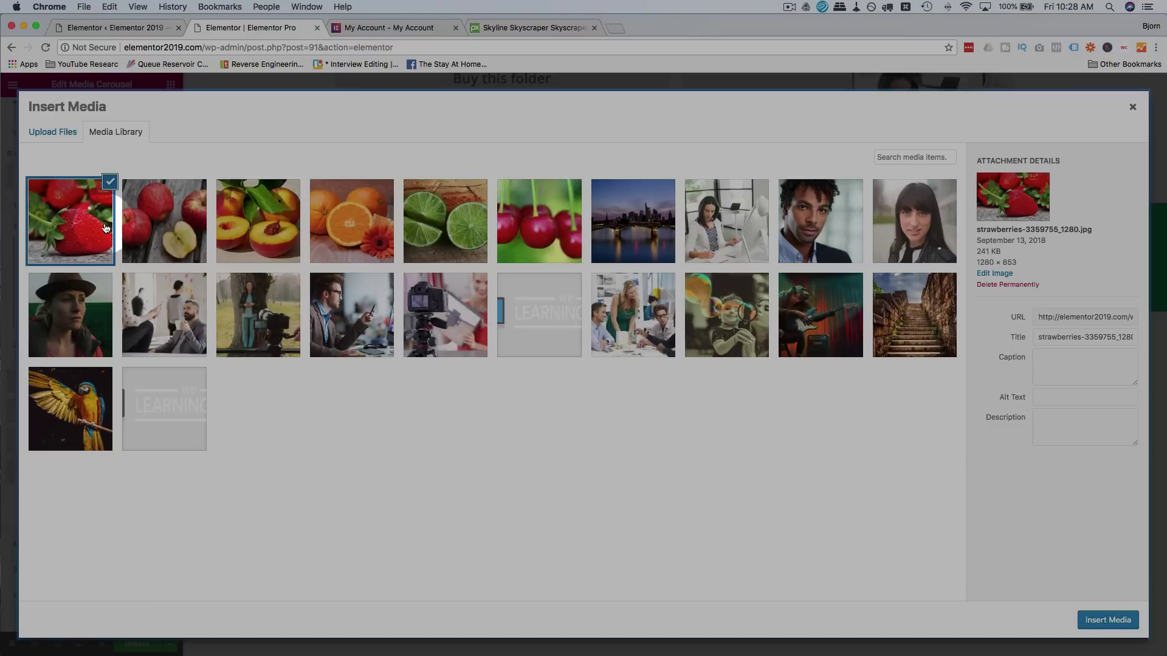
left_click(111, 226)
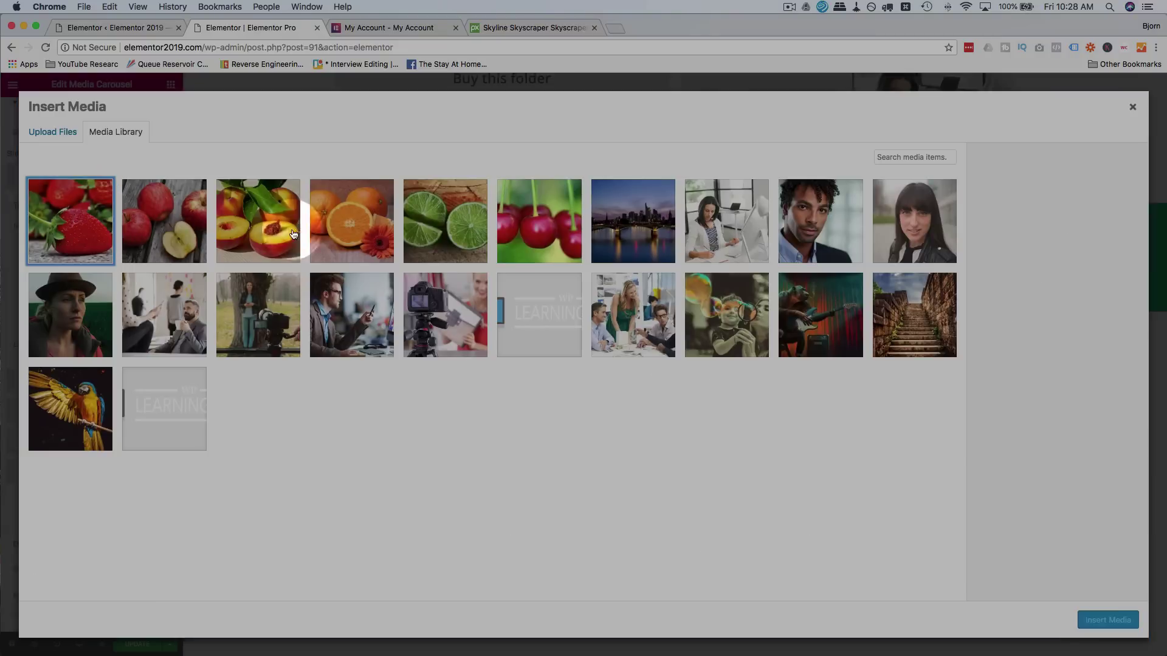
left_click(105, 244)
left_click(1103, 629)
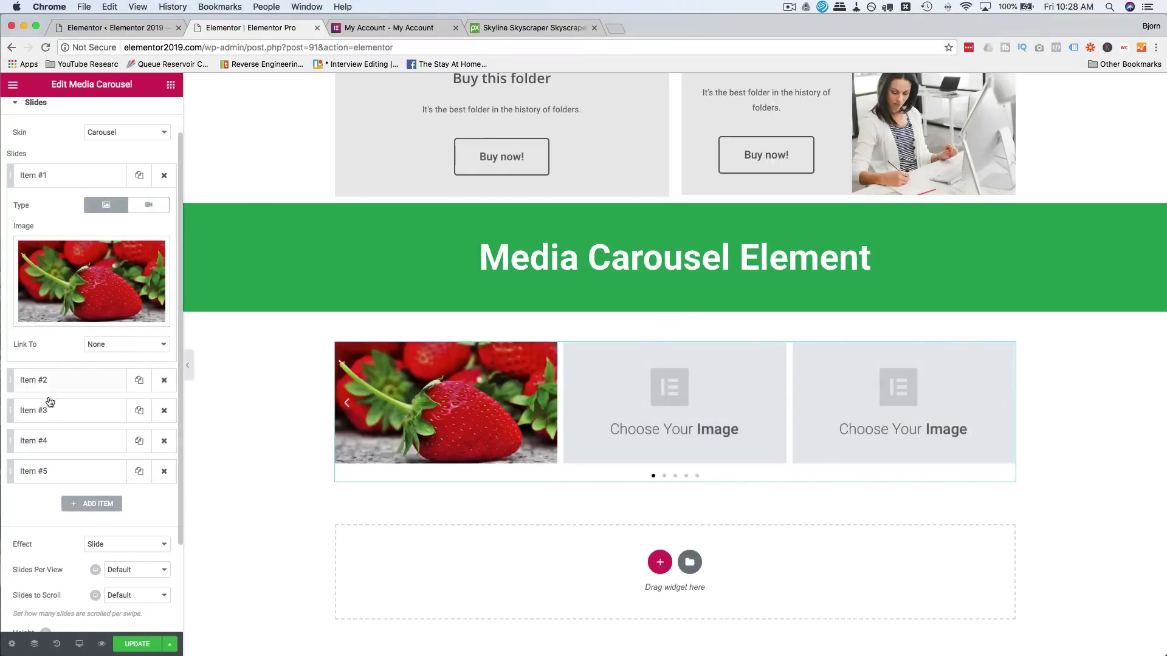
Set the image of carousel Item #3 to the sliced oranges photo from the media library
left_click(41, 411)
left_click(61, 333)
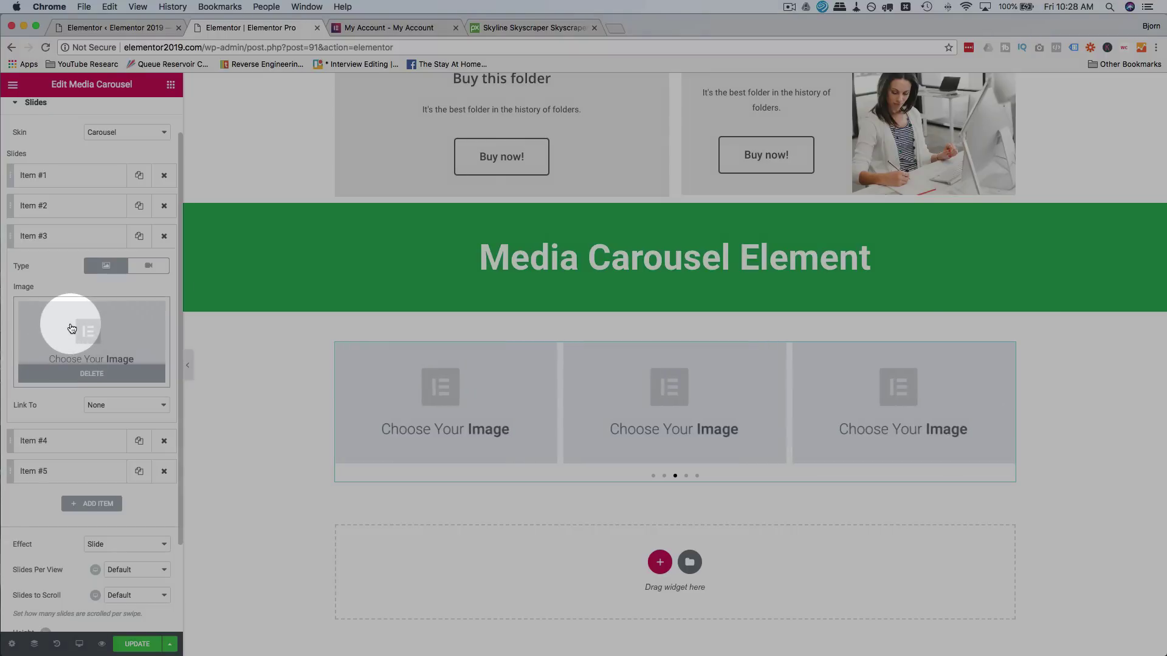
left_click(580, 259)
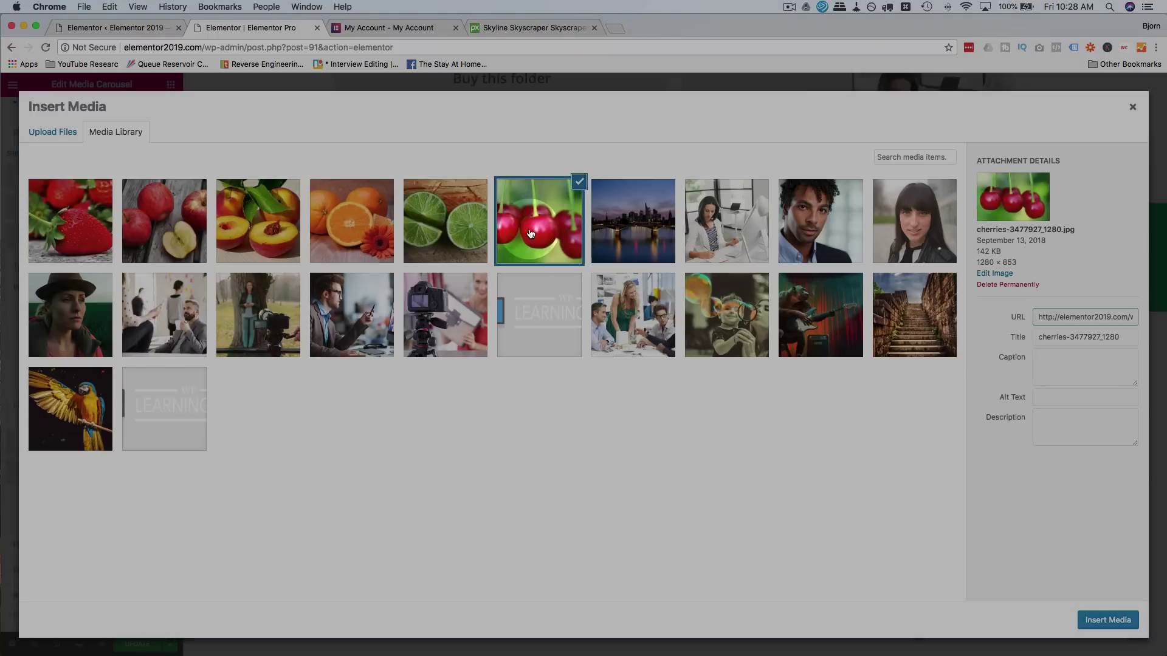
left_click(380, 228)
left_click(1111, 620)
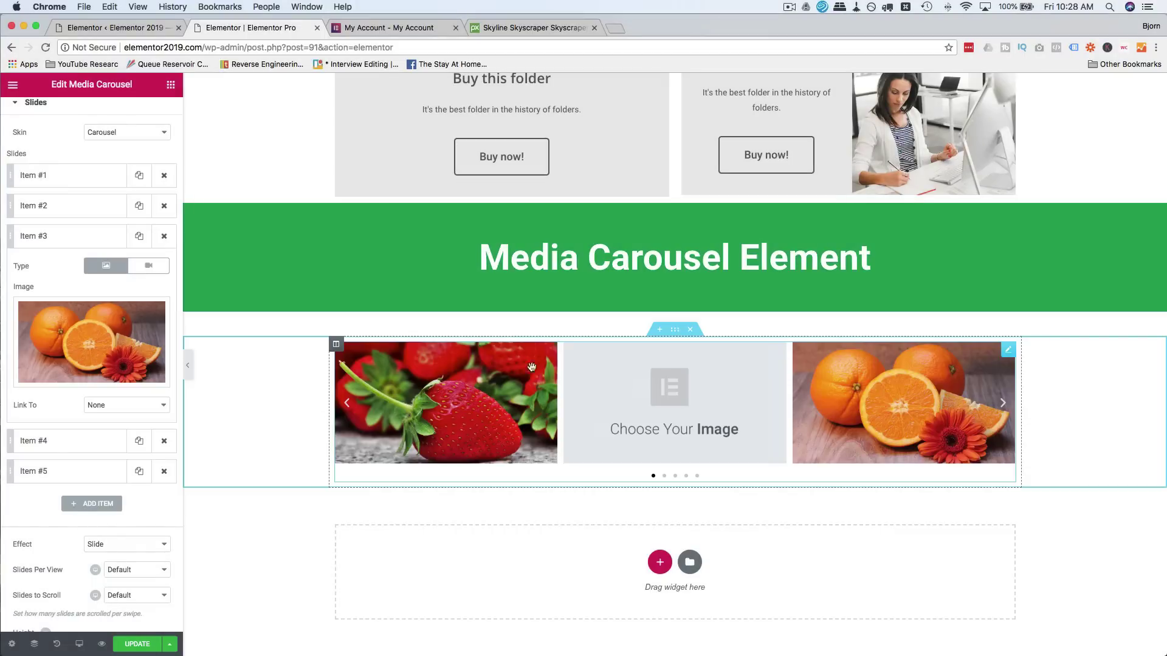
left_click(79, 206)
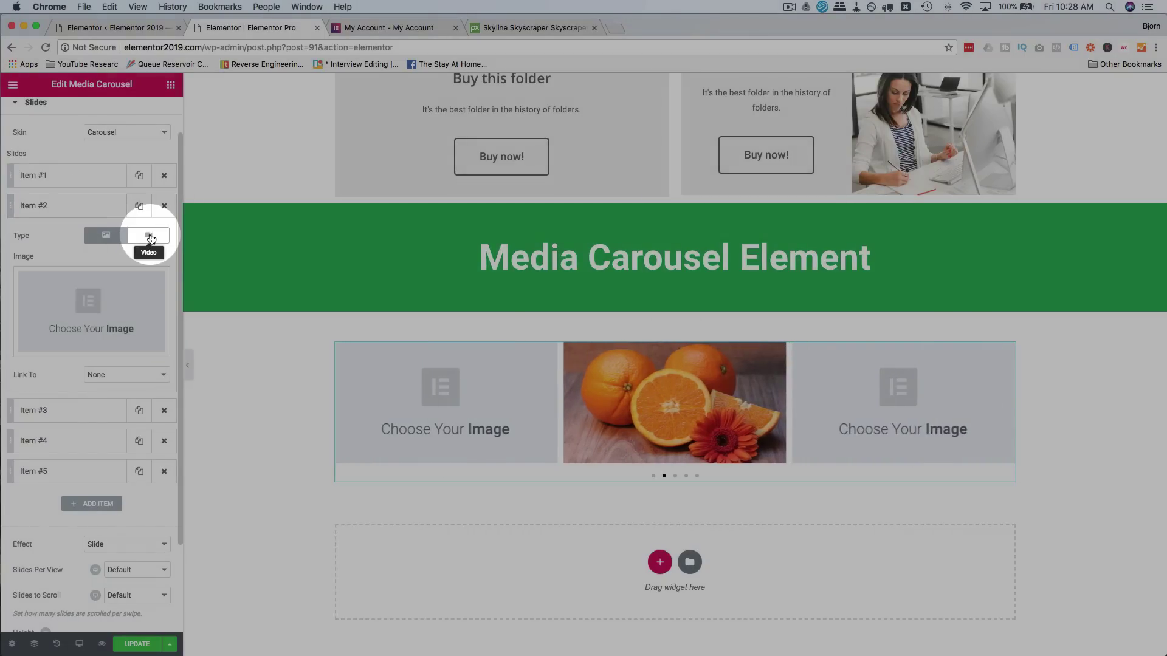
left_click(149, 236)
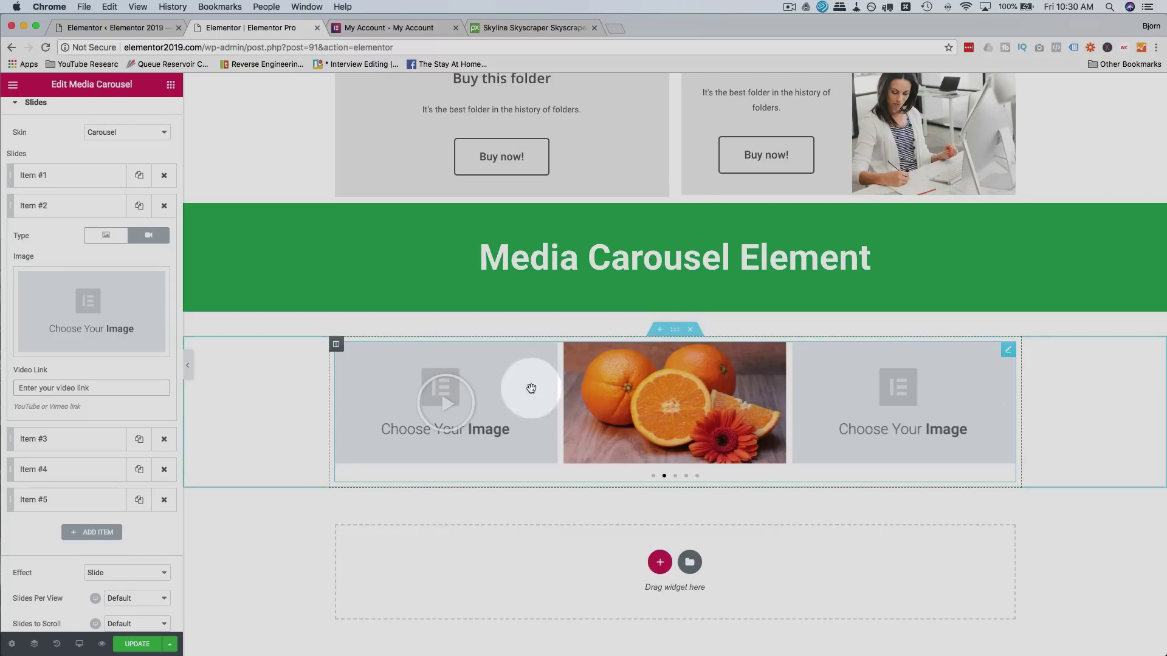
left_click(154, 394)
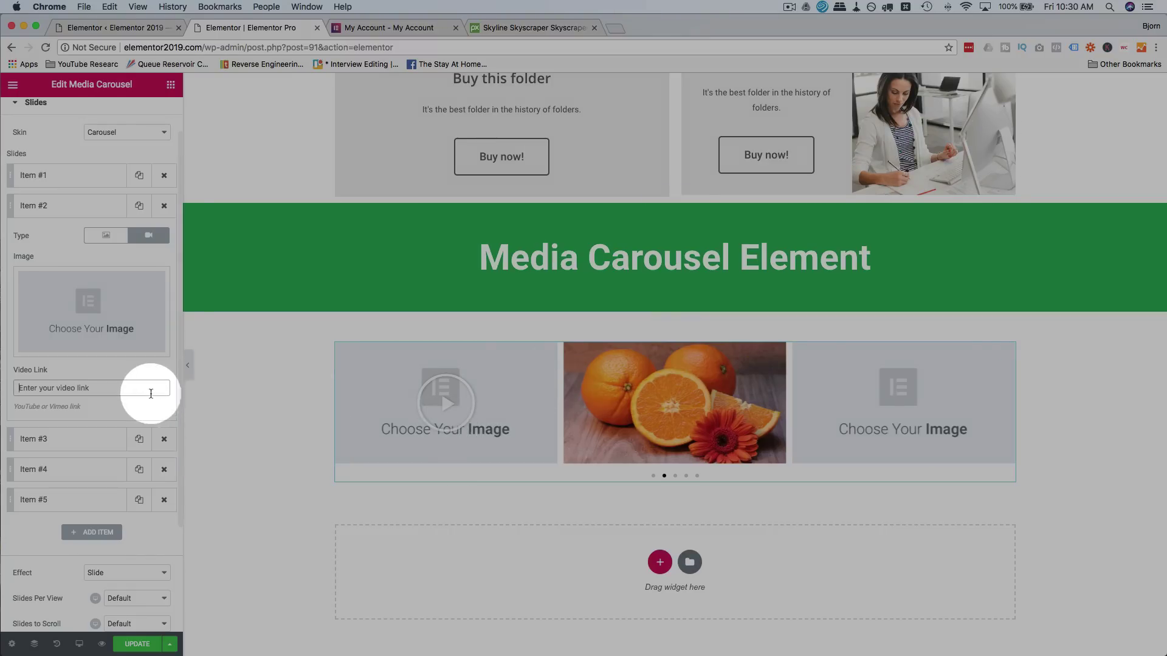
type("https://www.youtube.com/watch?v=UDxsqcOX0bM")
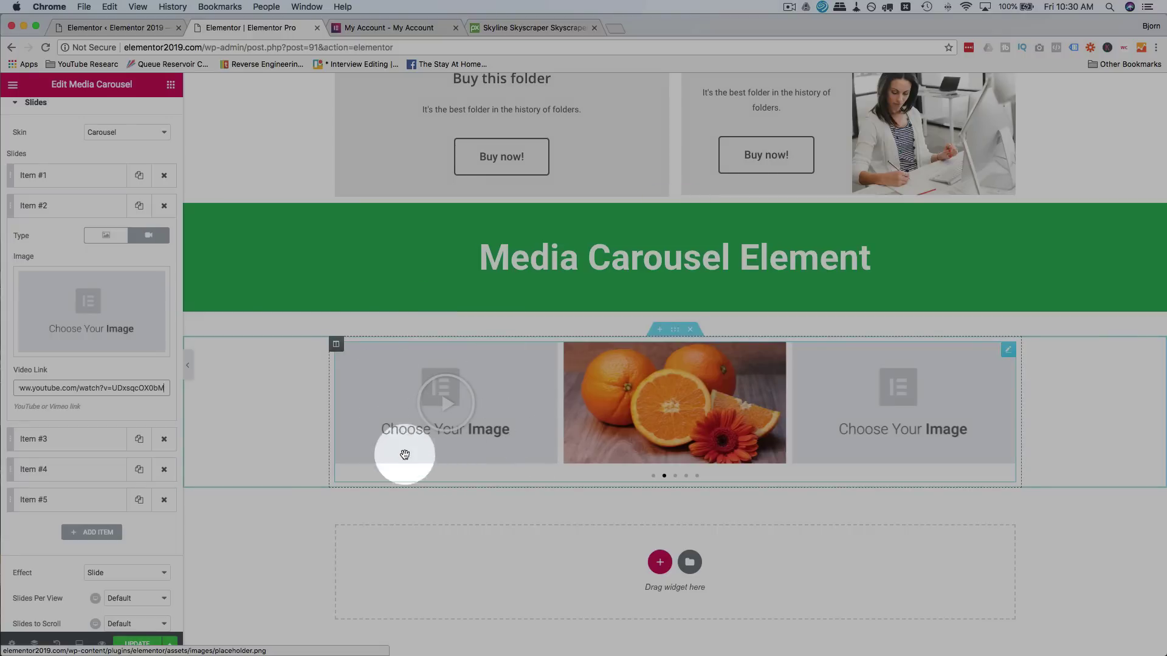
left_click(654, 475)
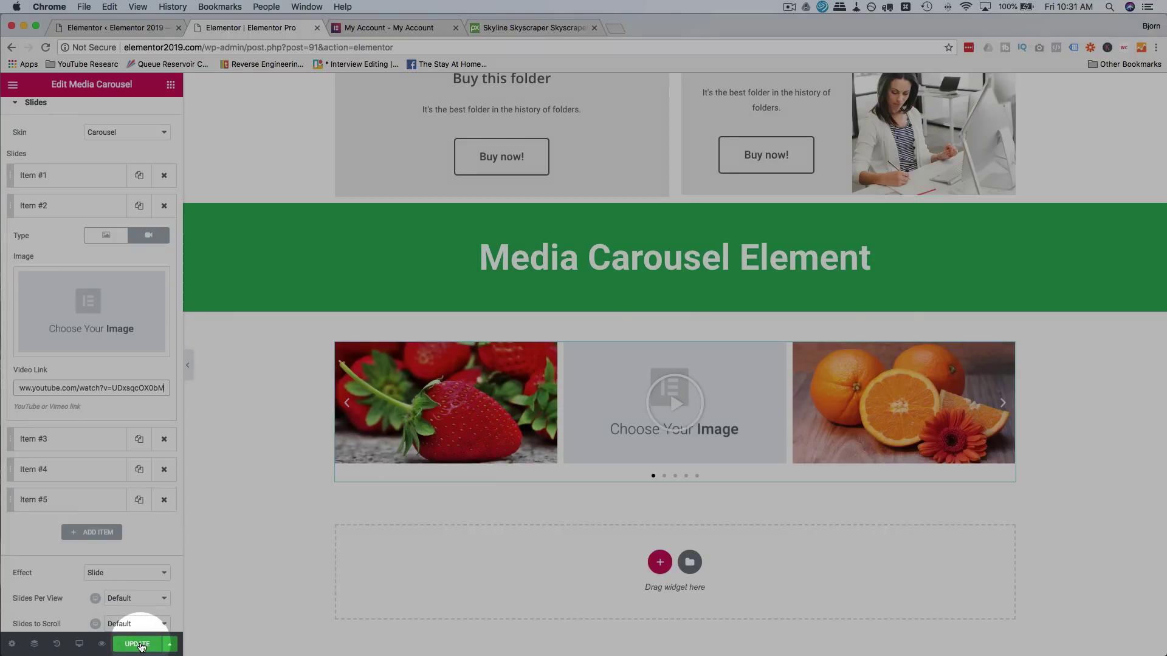
Save the page, open its preview, and bring the Media Carousel Element section to its first slide
left_click(102, 645)
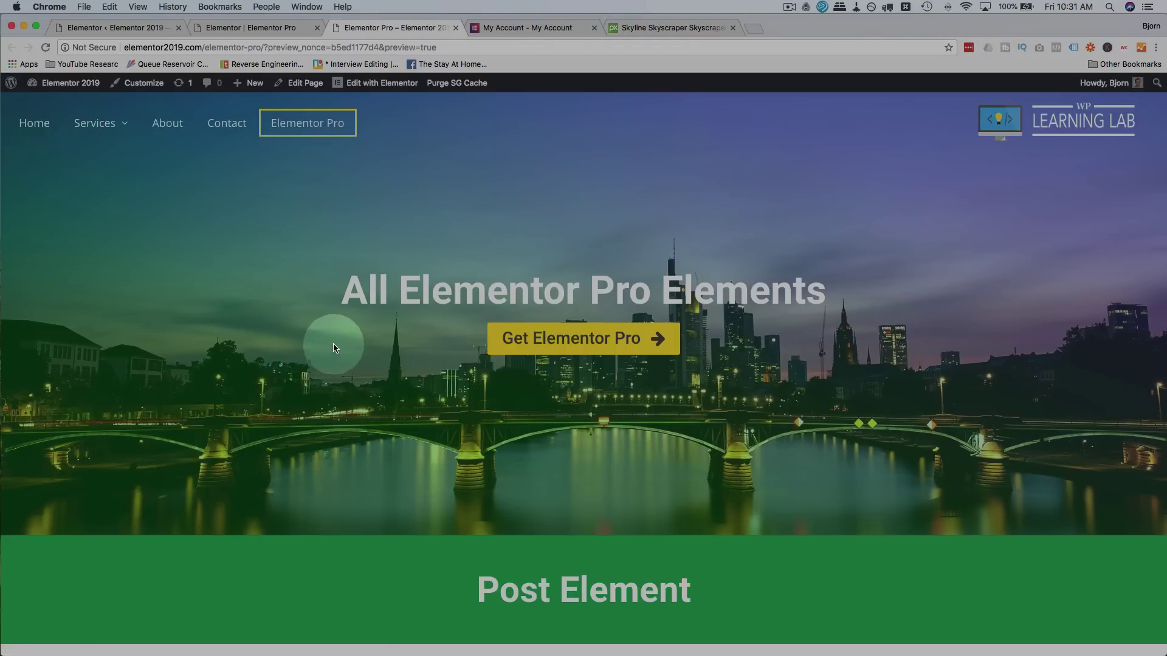
scroll(333, 351, "down", 1)
scroll(333, 351, "down", 20)
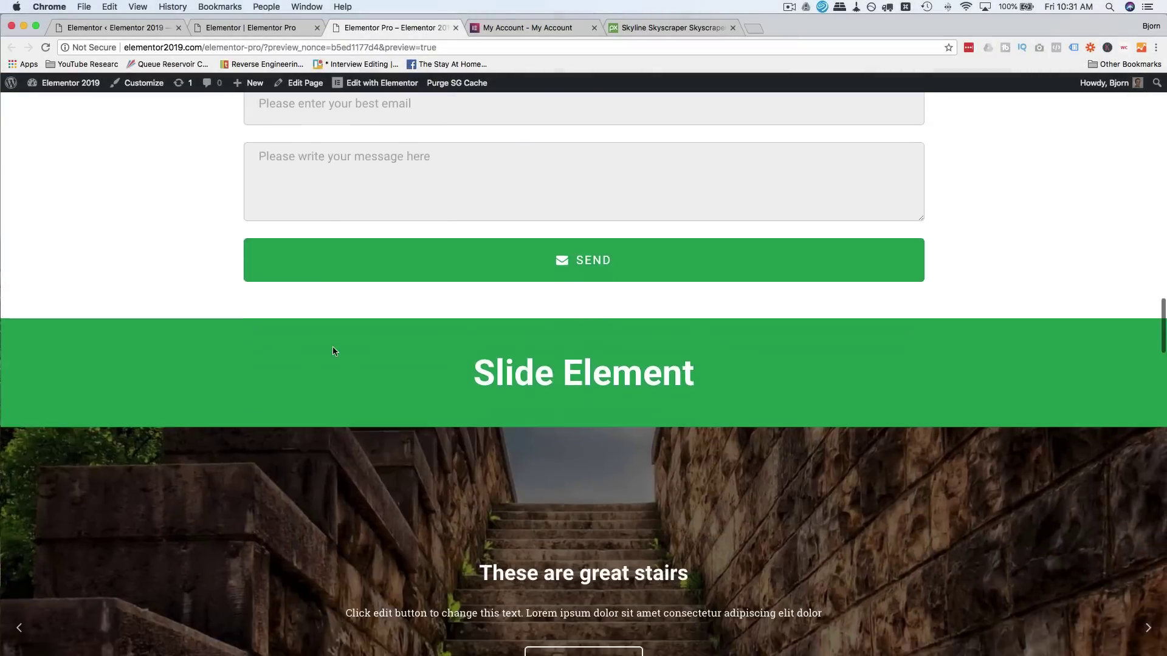
scroll(333, 352, "down", 20)
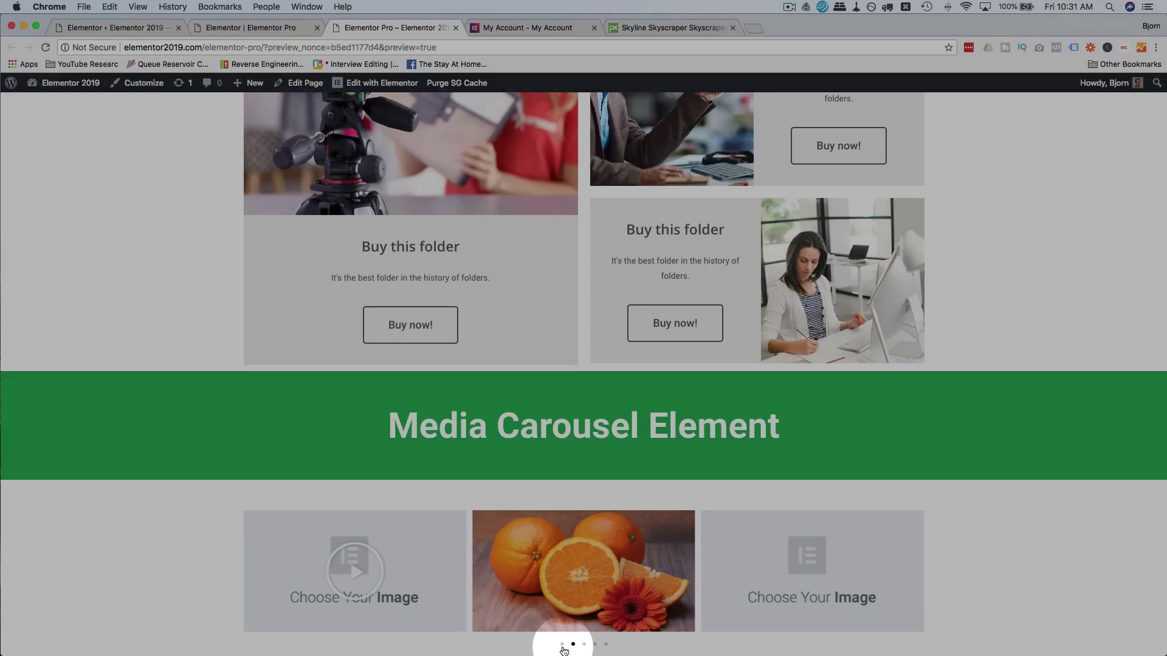
left_click(562, 644)
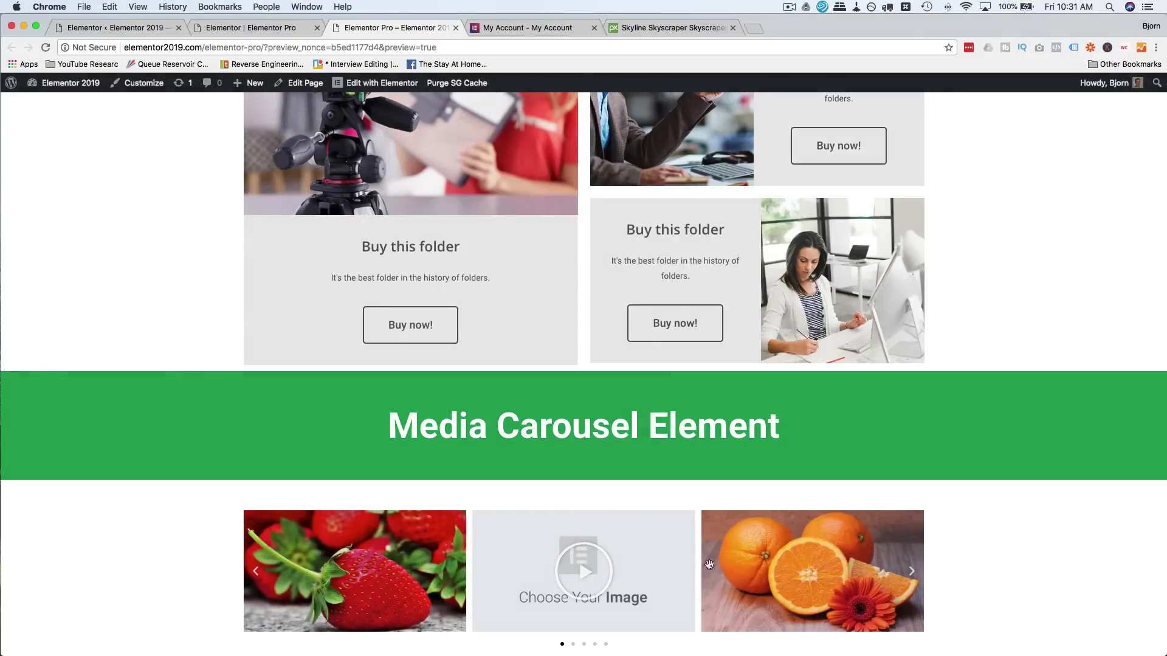
Play the carousel's video slide in the lightbox, browse forward and back between items, and close the lightbox
left_click(565, 573)
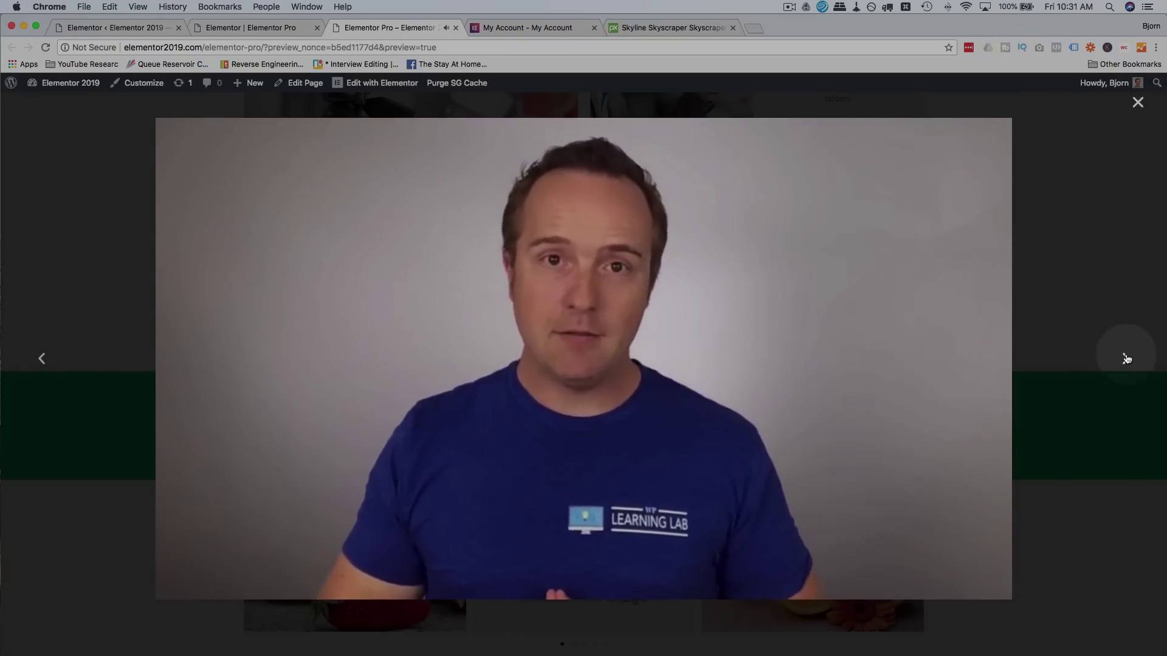
left_click(1126, 358)
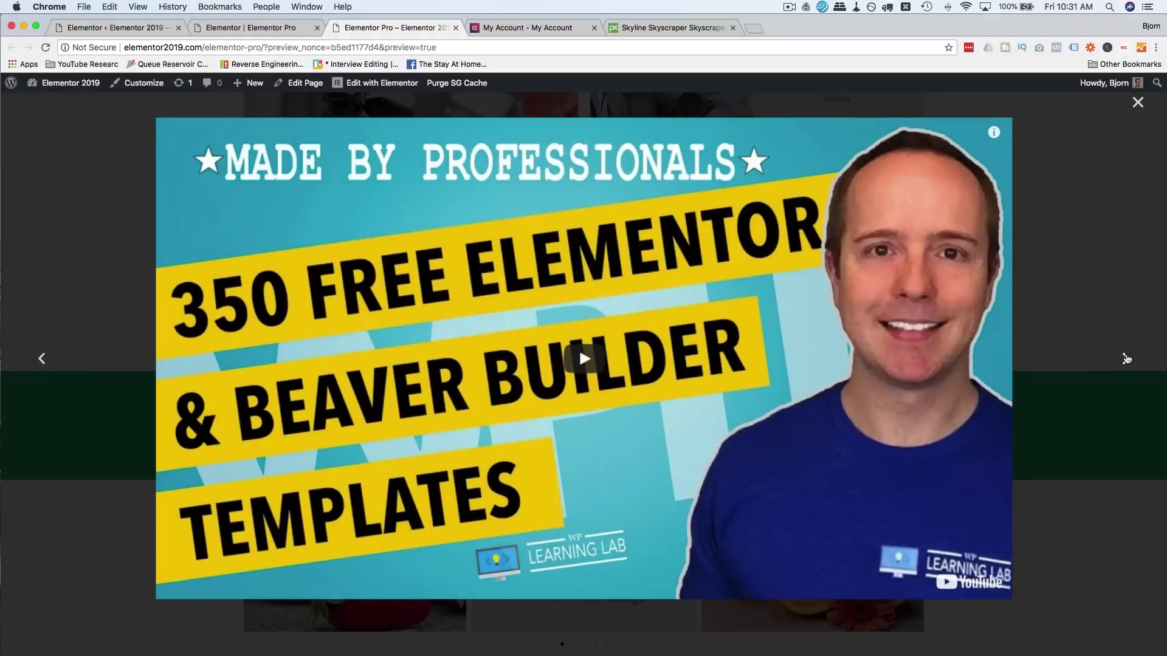
left_click(1126, 358)
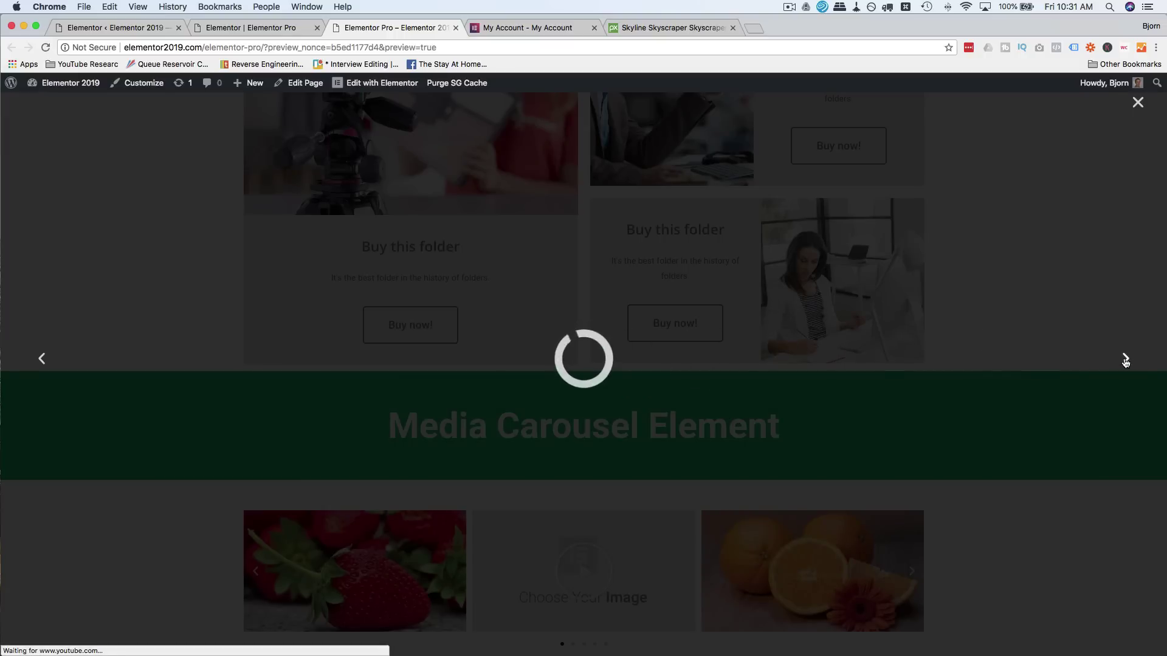
left_click(121, 374)
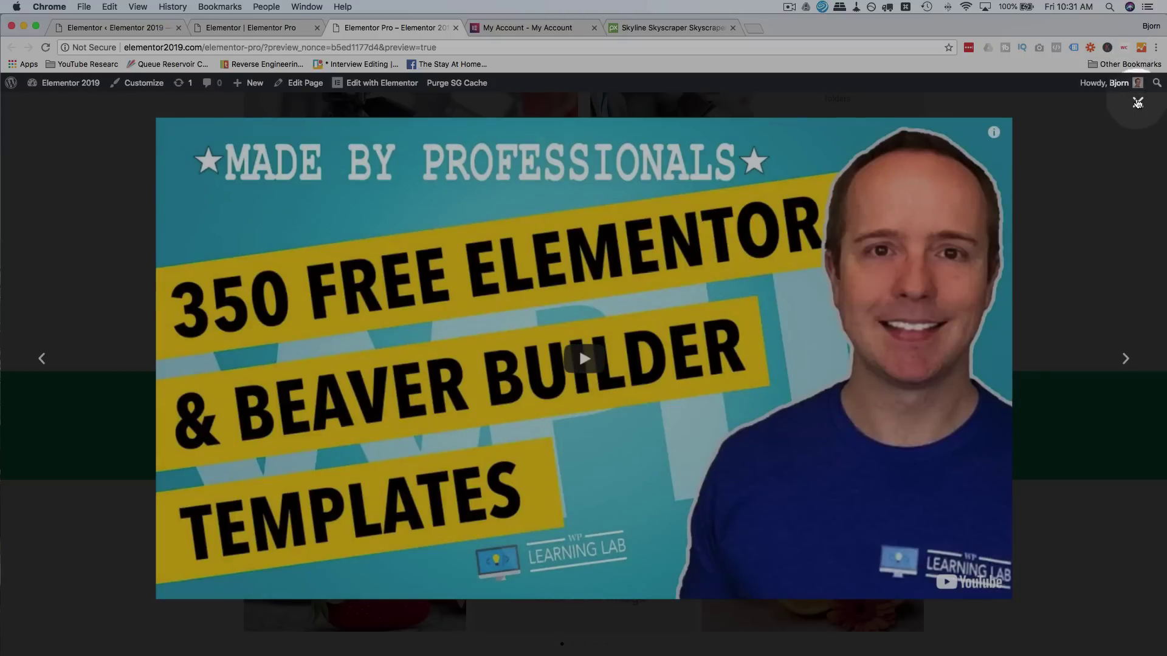
left_click(1137, 102)
Return from the preview to the page editor with the carousel settings
left_click(673, 570)
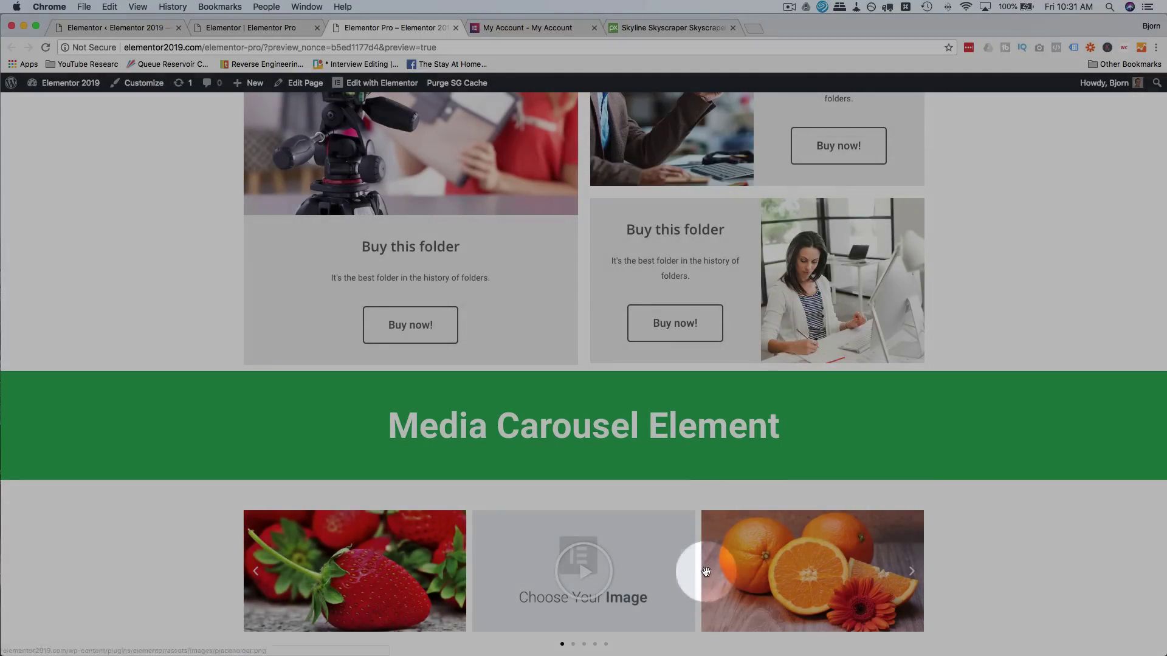
left_click(112, 27)
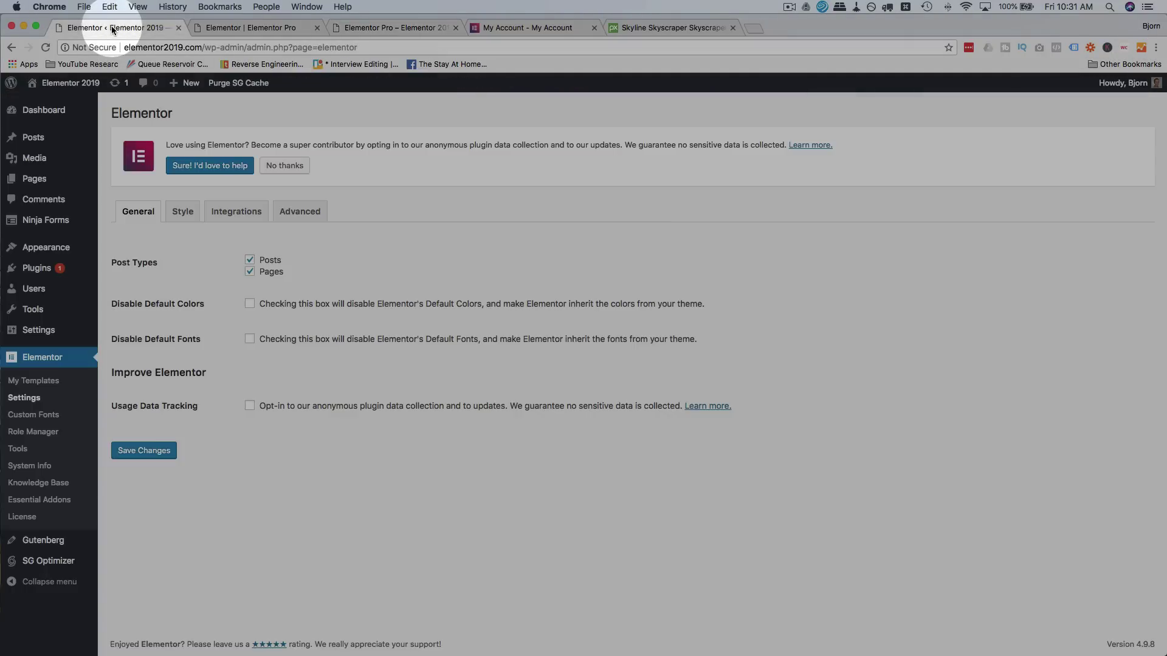
left_click(237, 29)
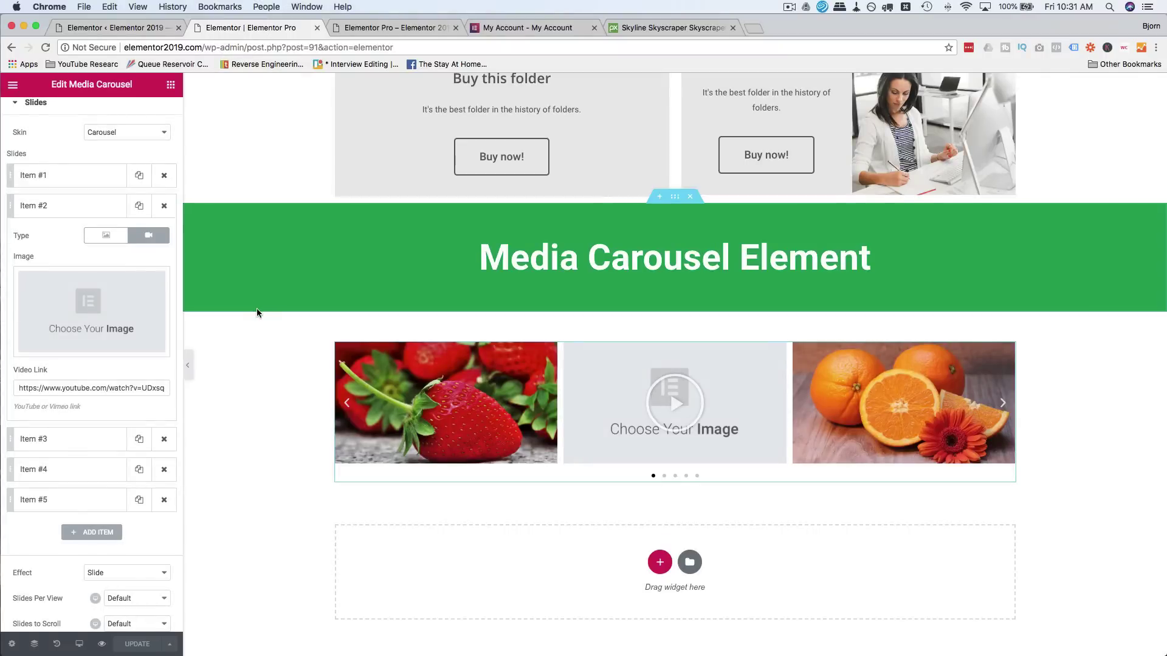
Upload free-elementor-templates.png to the media library and insert it as the image of the video slide Item #2
left_click(110, 326)
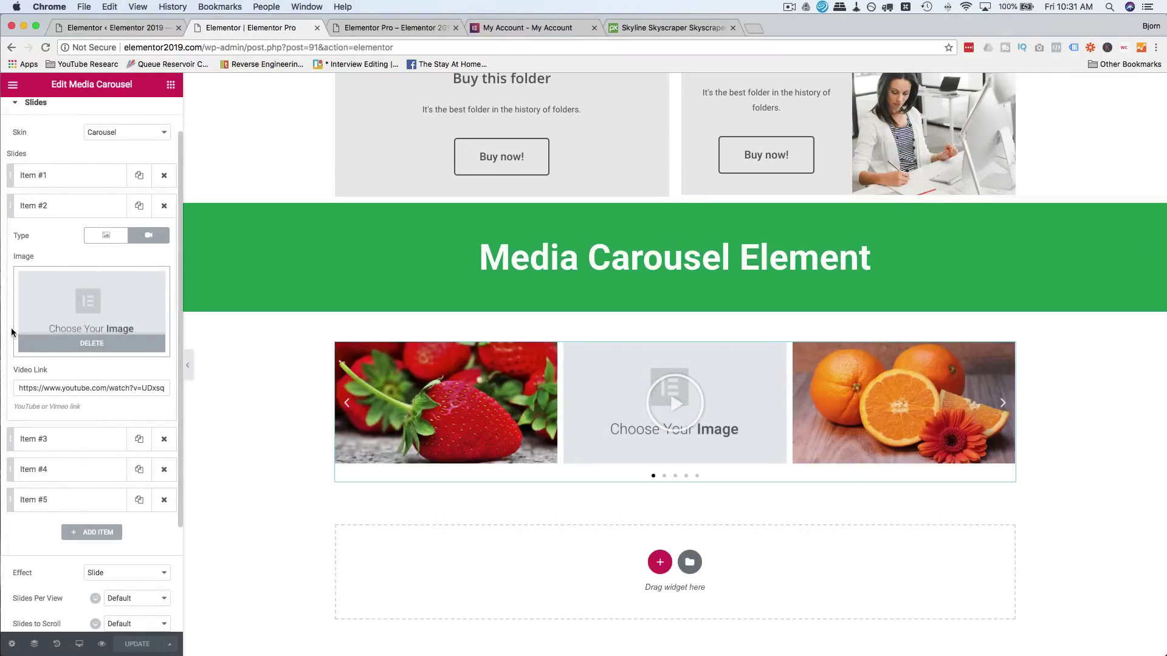
left_click(56, 300)
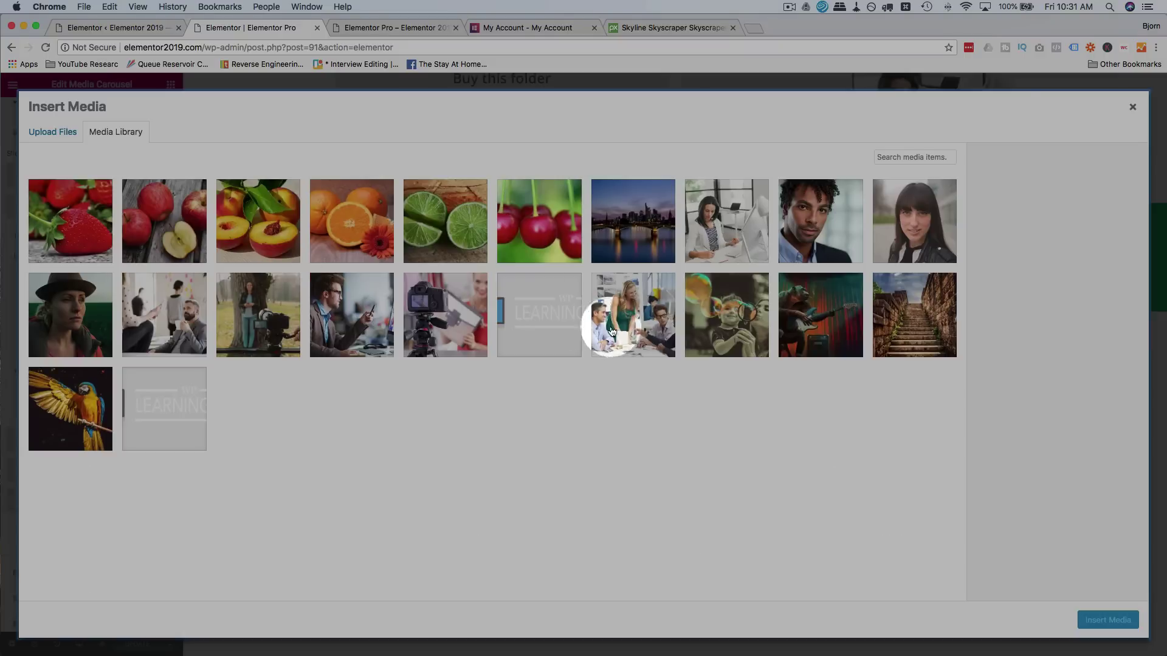
left_click(447, 221)
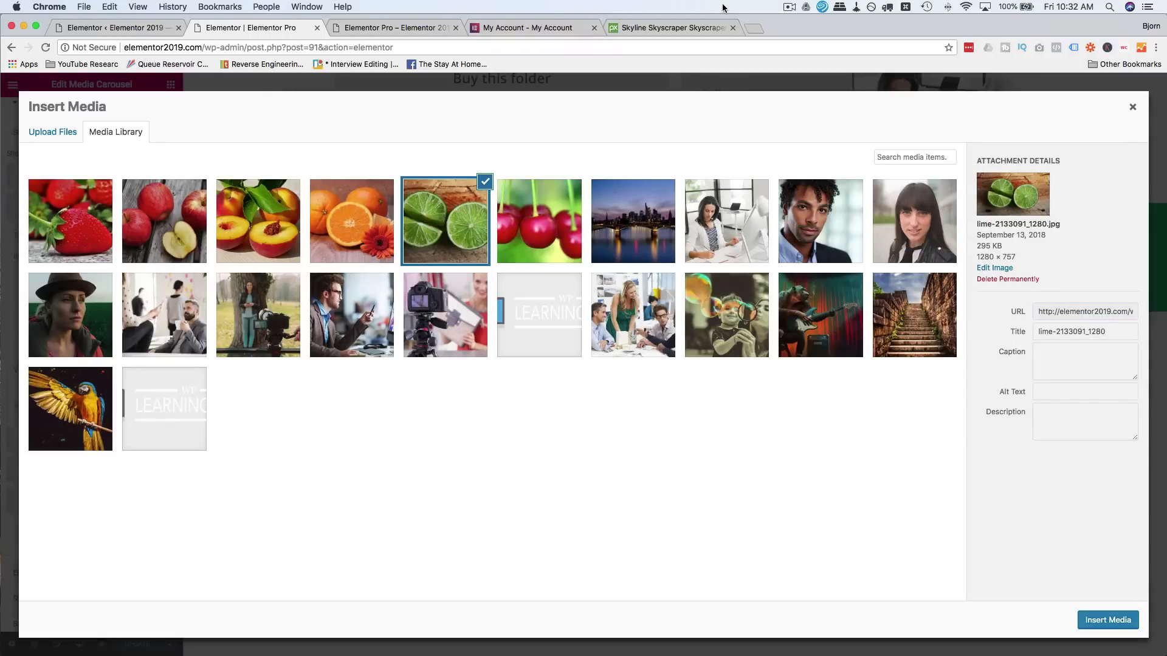
left_click_drag(787, 12, 797, 440)
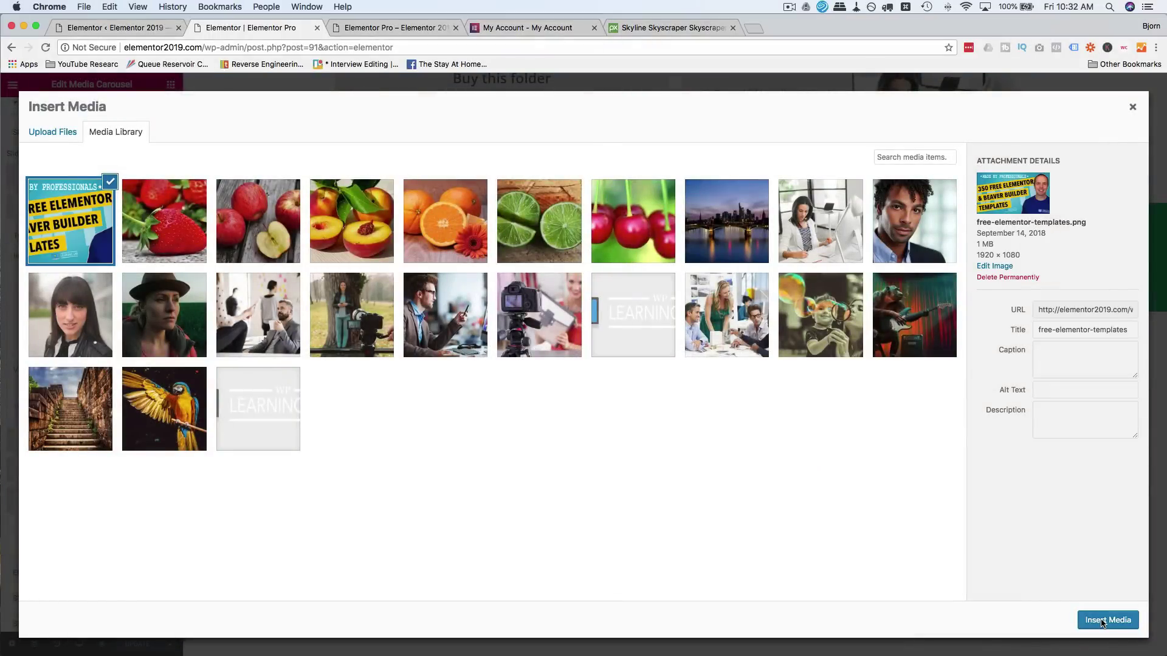
left_click(1101, 621)
left_click(654, 477)
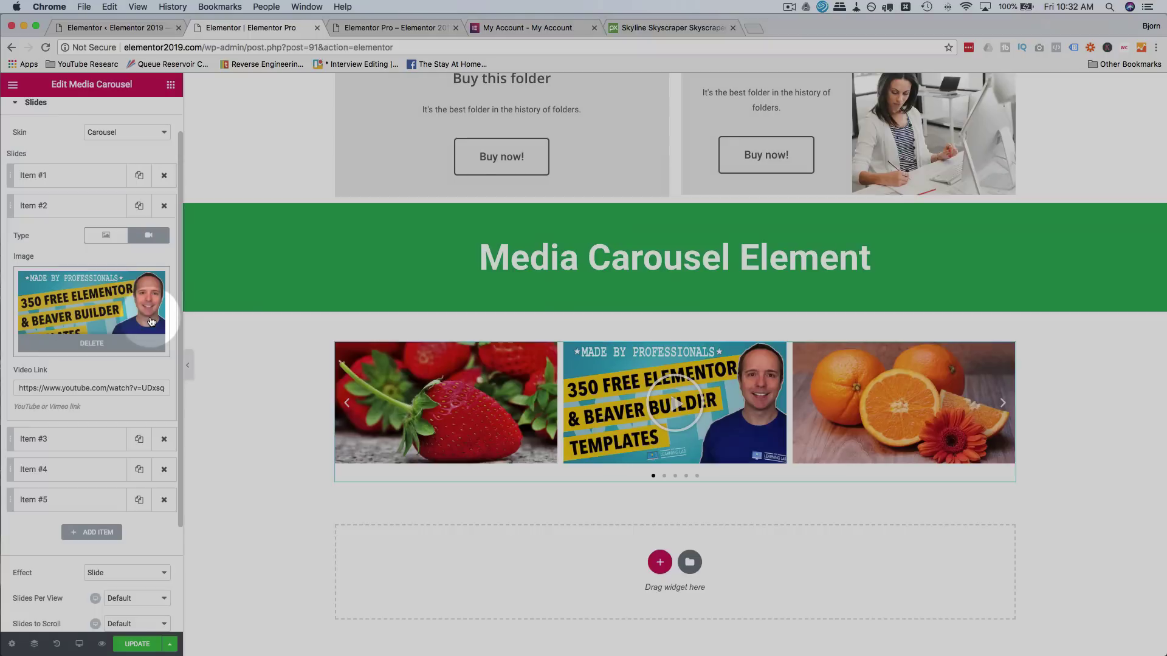
left_click(151, 321)
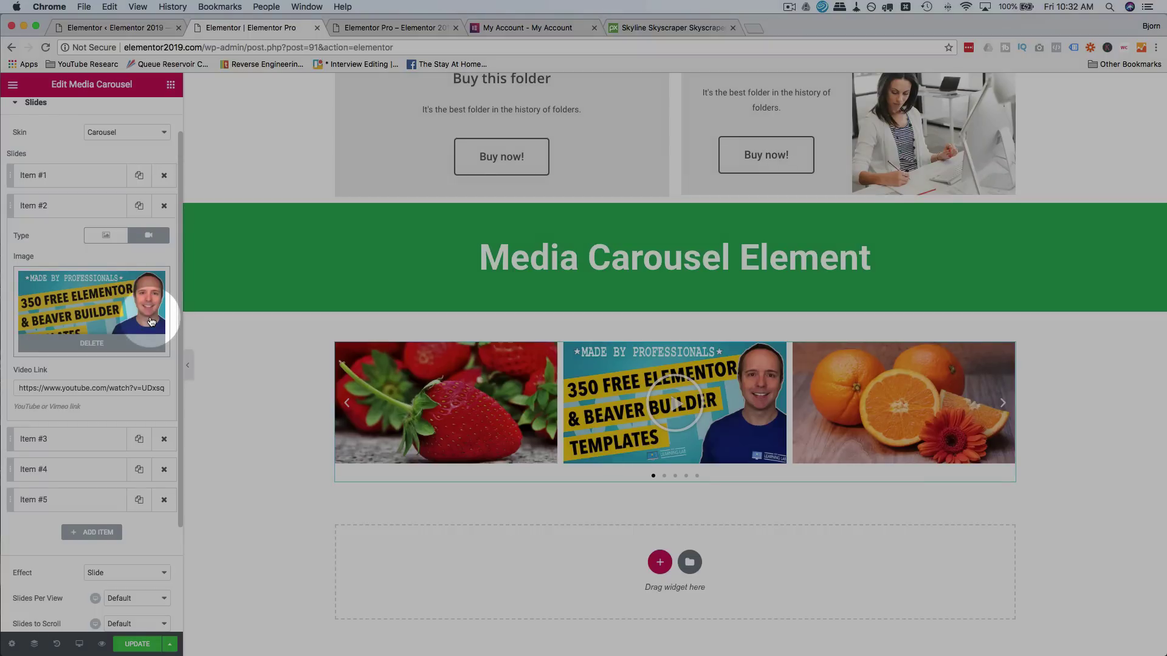
Add nine empty image slides to the carousel, Item #6 through Item #14
scroll(148, 463, "down", 2)
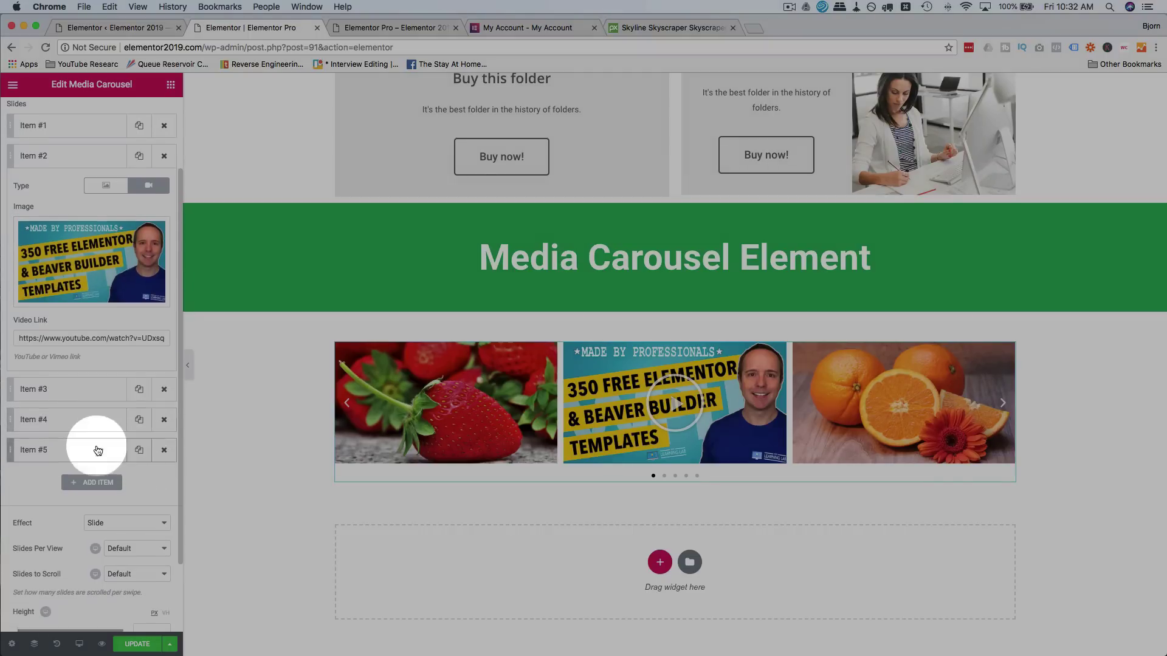
left_click(67, 392)
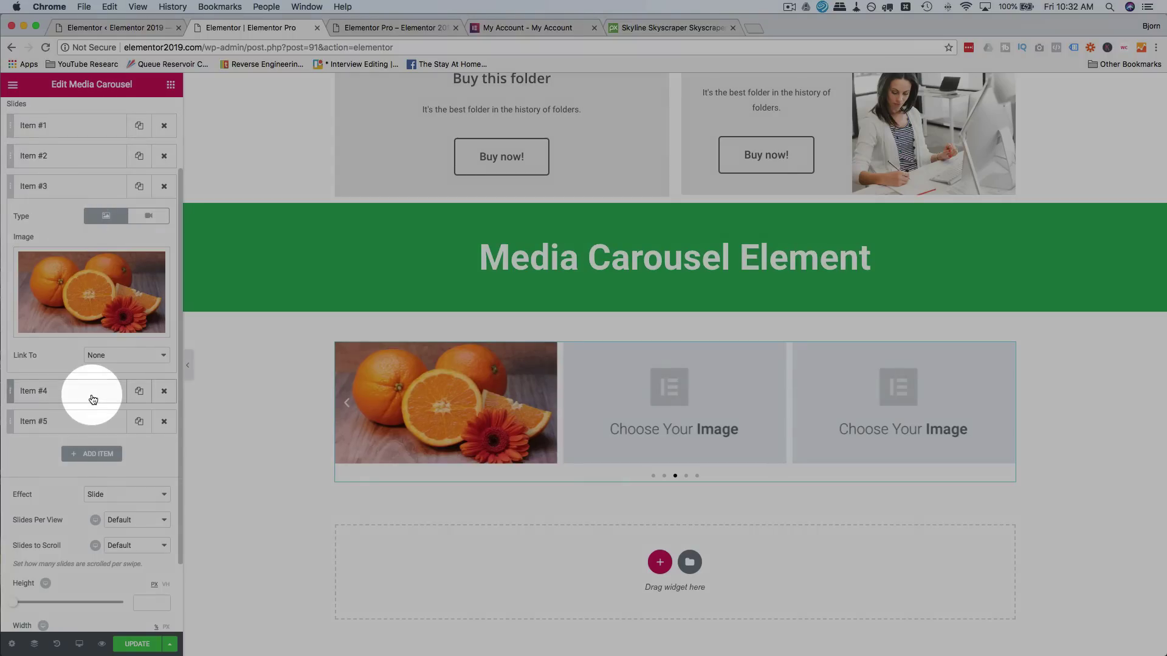
scroll(79, 413, "down", 1)
left_click(70, 440)
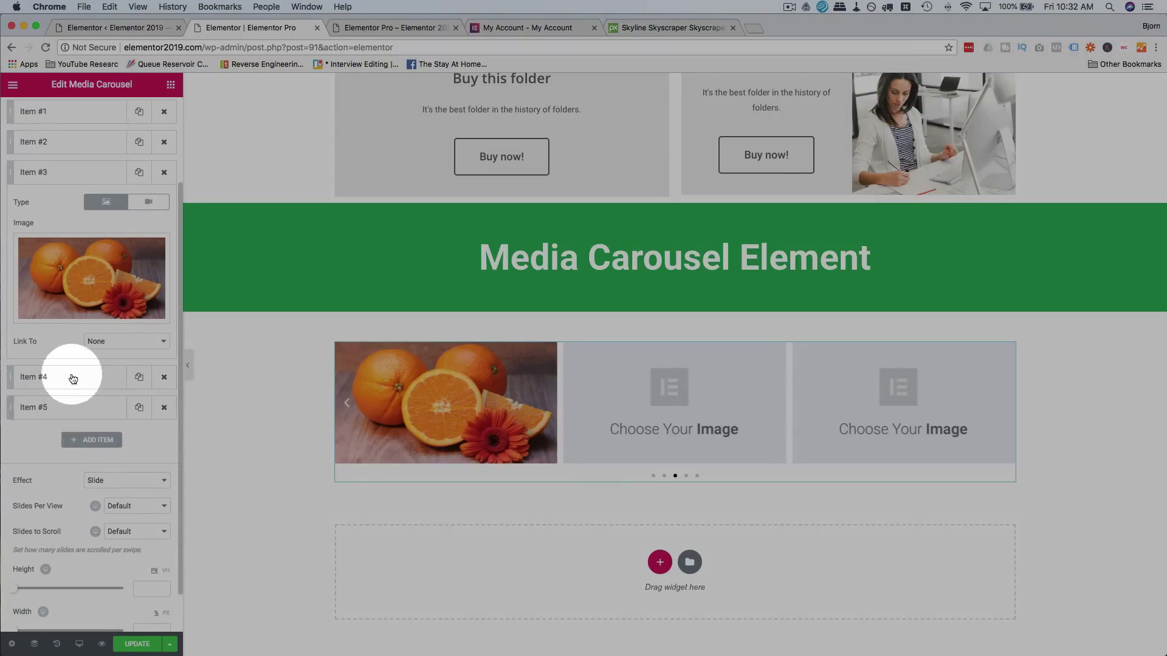
left_click(86, 444)
left_click(91, 469)
left_click(93, 497)
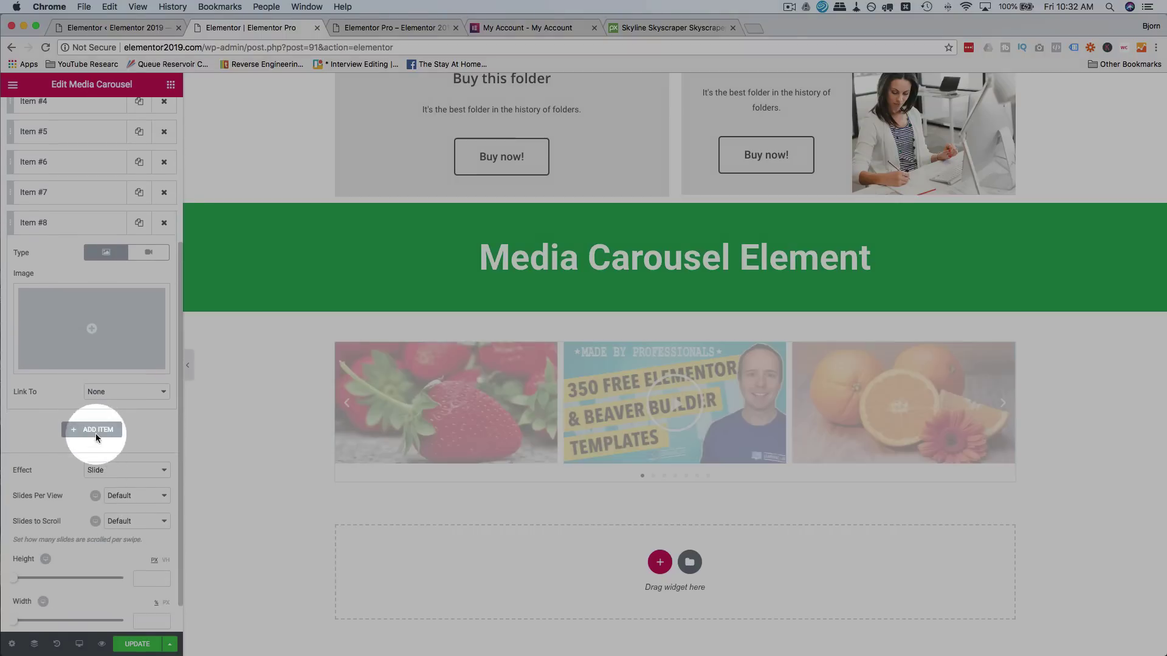
left_click(90, 450)
left_click(93, 469)
left_click(96, 491)
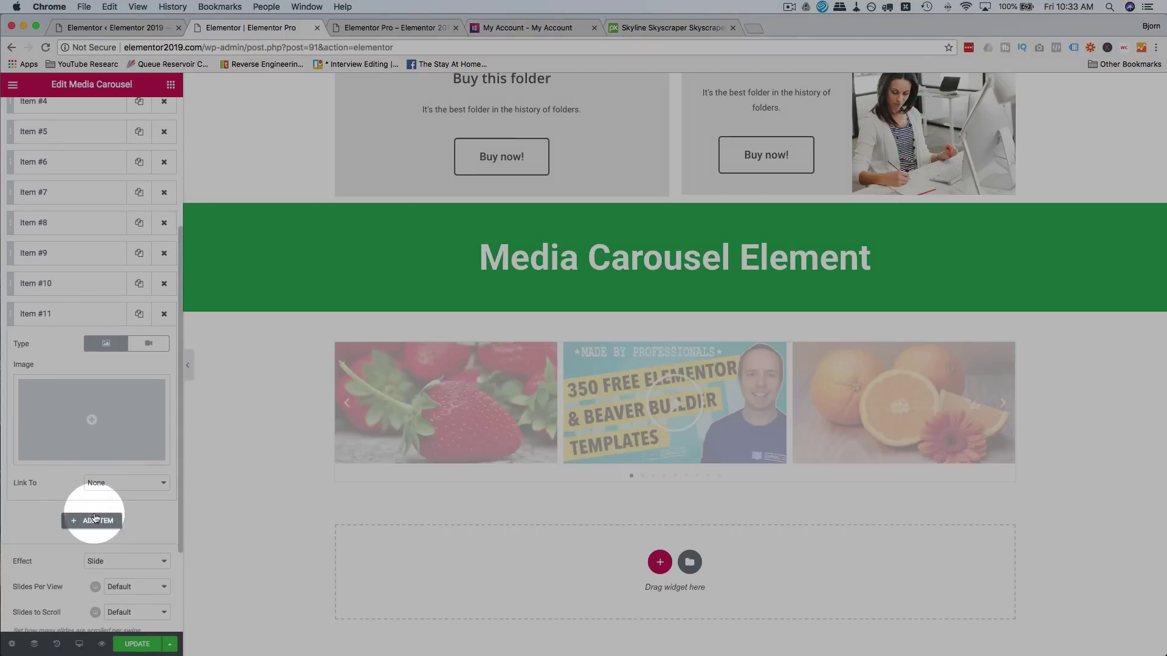
left_click(95, 520)
left_click(95, 551)
left_click(94, 580)
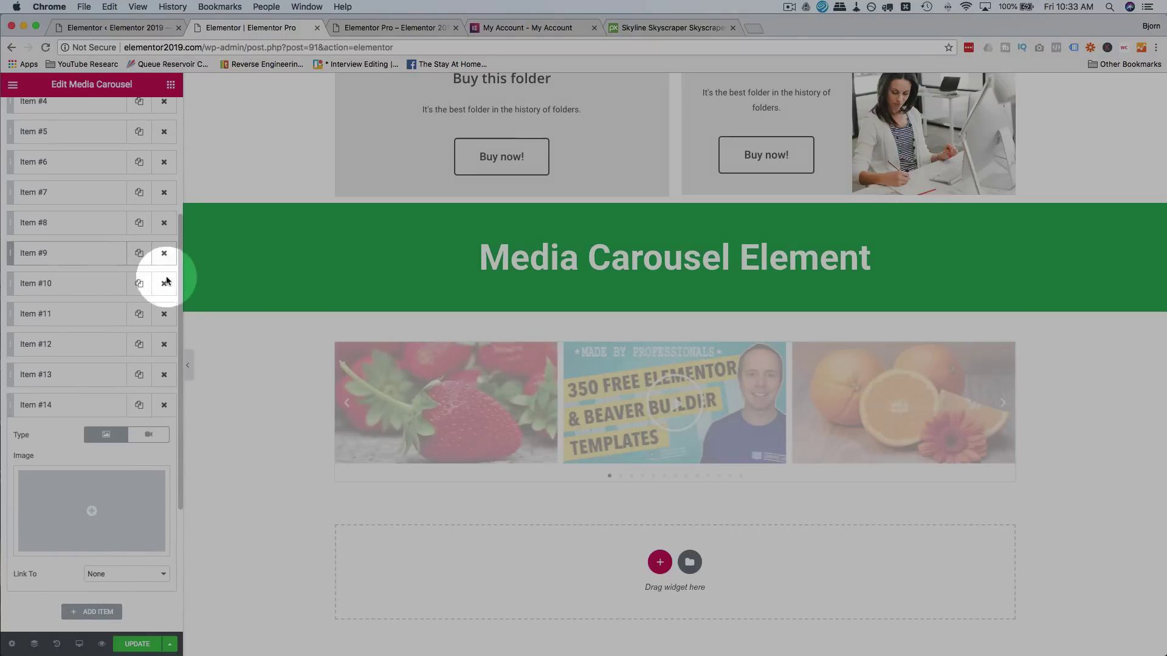
Delete four of the empty slides from Item #11 onward so that ten items are left
left_click(164, 314)
left_click(163, 315)
left_click(164, 314)
left_click(163, 316)
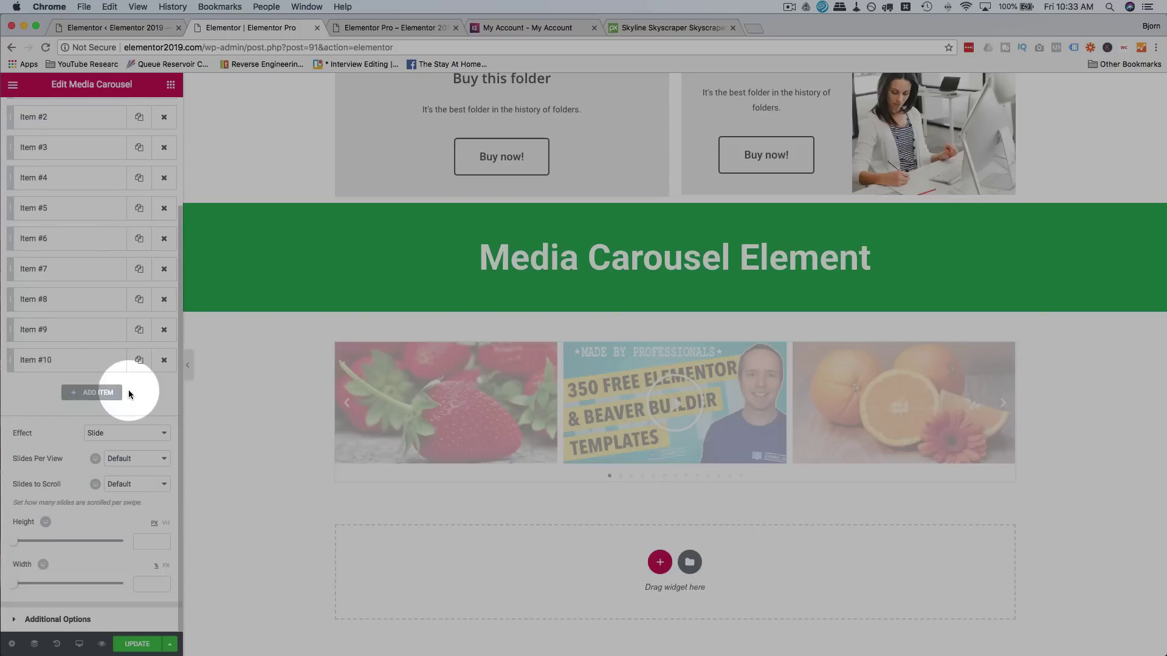
Try showing 10 and 5 slides per view in the carousel
left_click(132, 434)
left_click(132, 433)
left_click(146, 459)
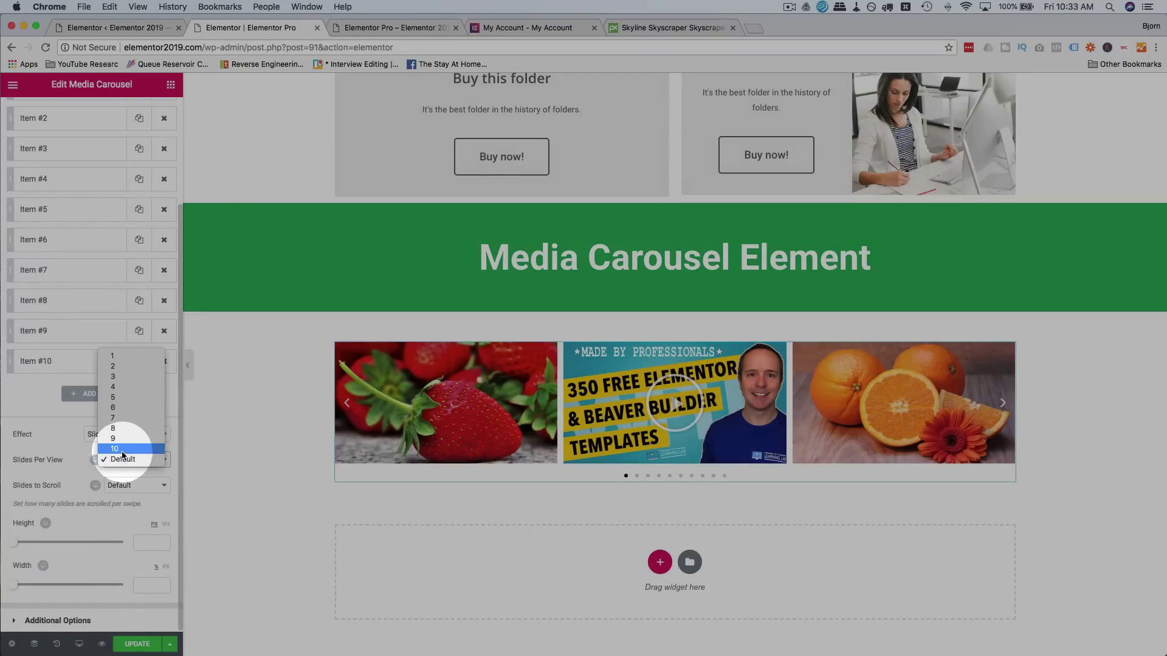
left_click(123, 450)
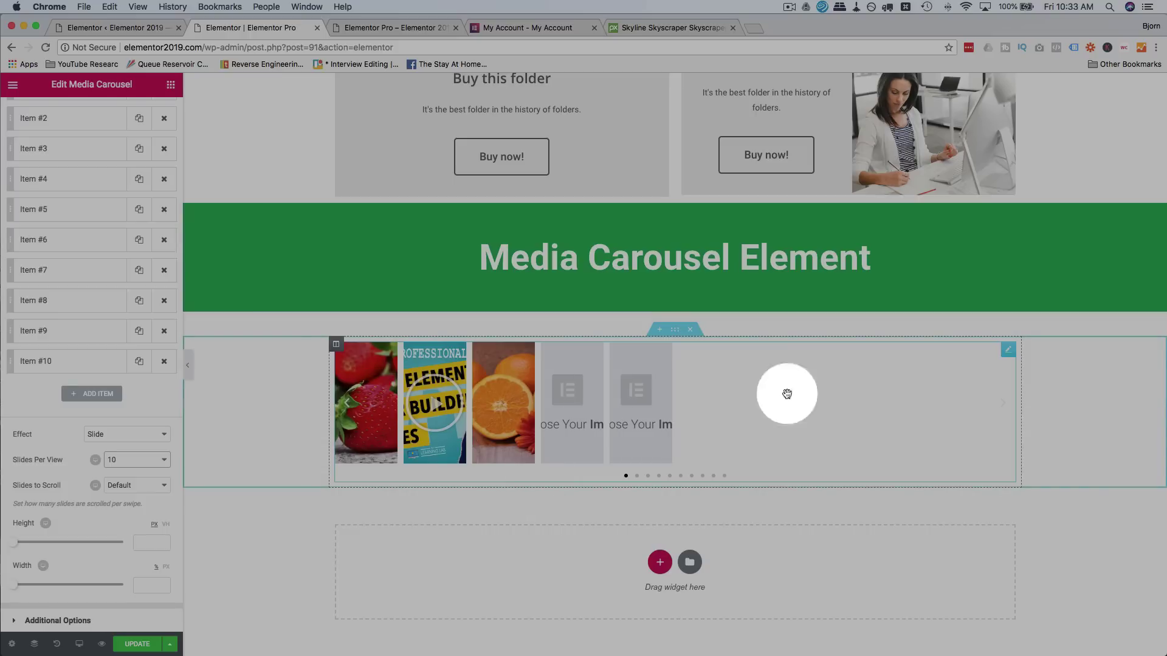
left_click(152, 459)
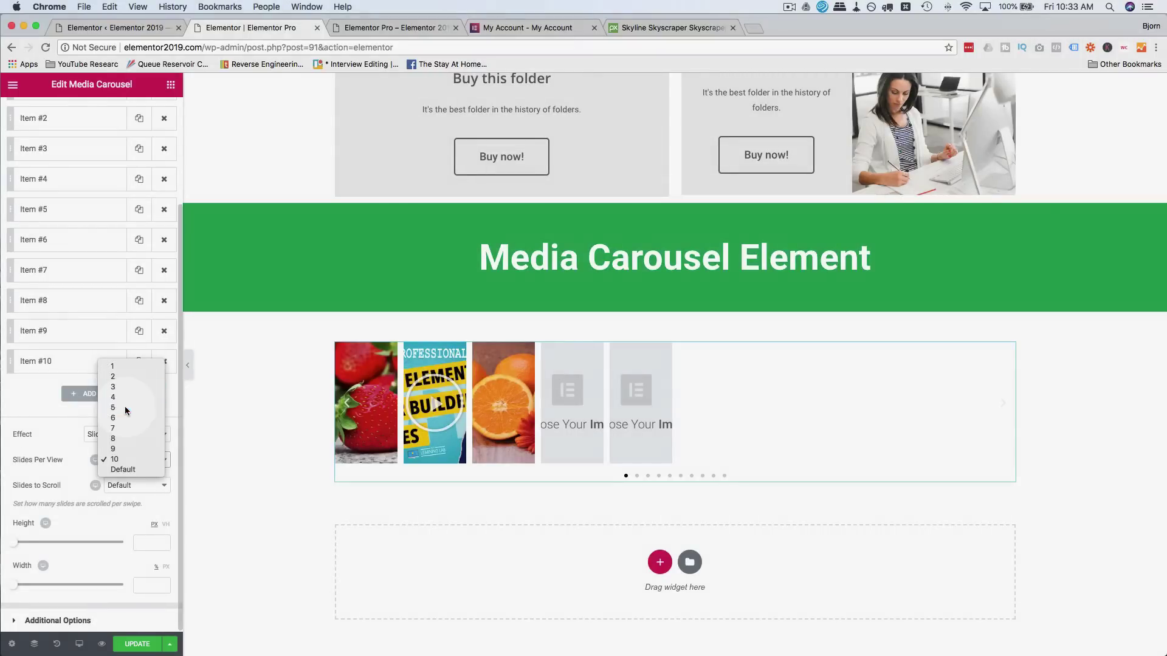
key("Escape")
left_click(125, 411)
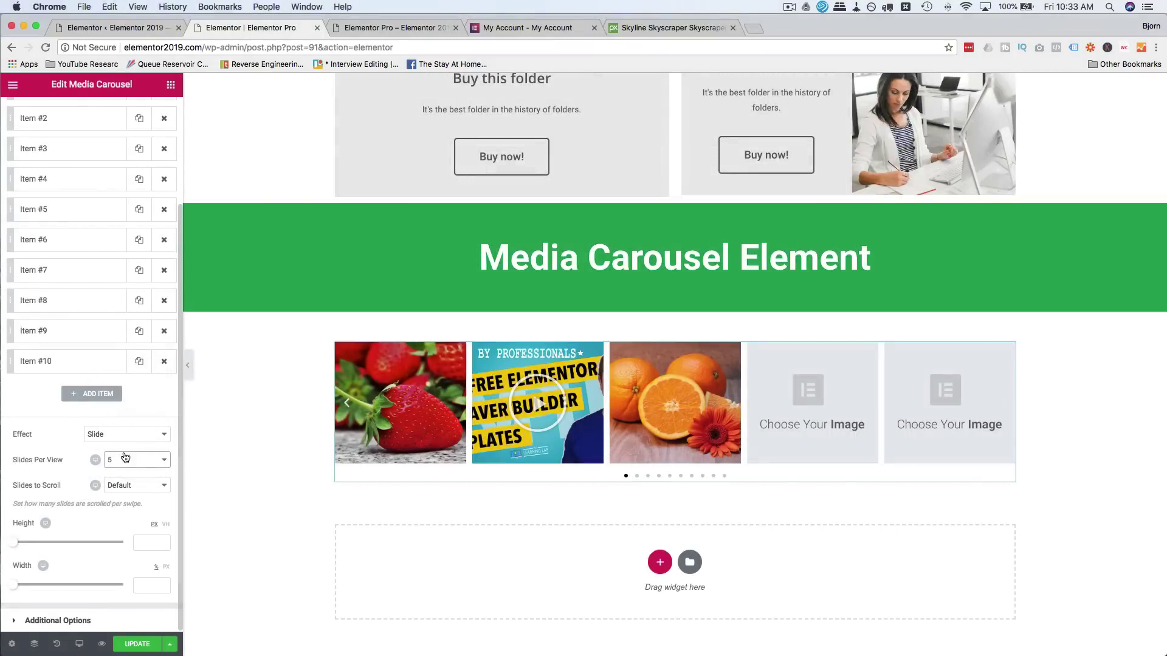
Set the carousel's Slides Per View to 3
left_click(124, 460)
left_click(128, 438)
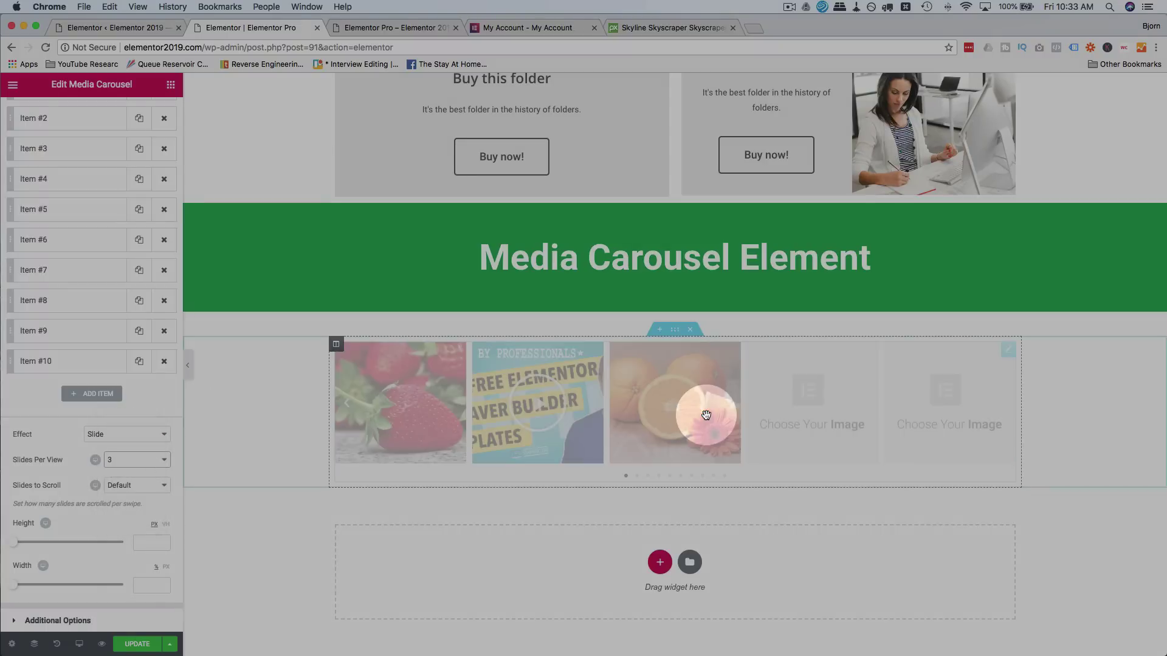
left_click(277, 433)
left_click(148, 440)
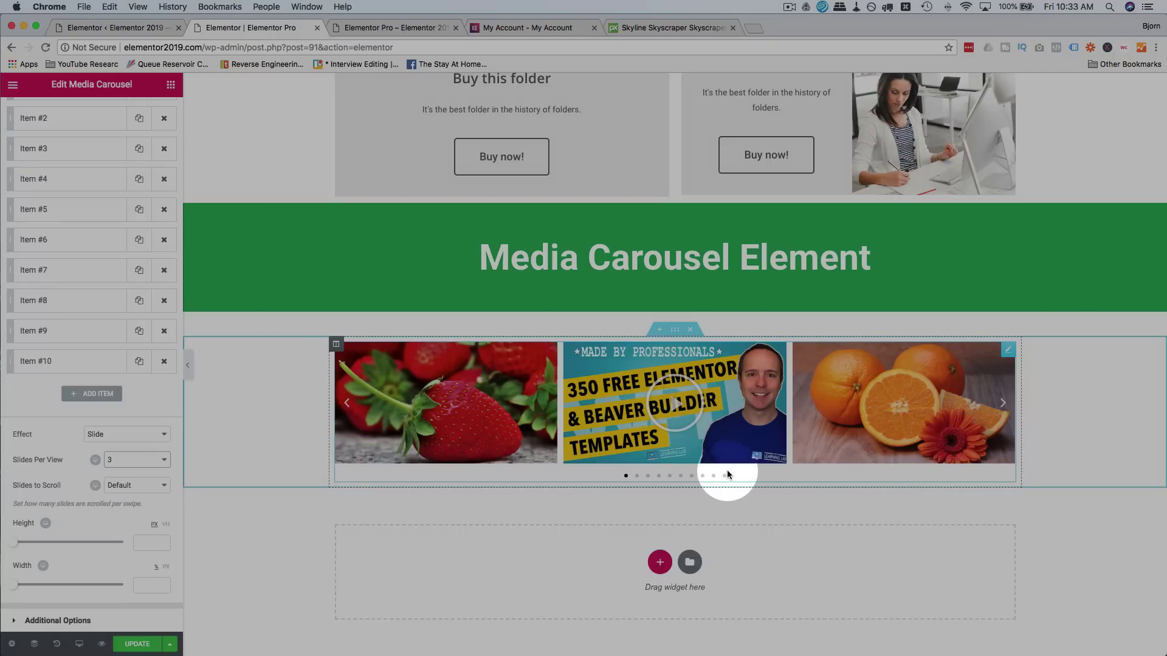
Try Slides to Scroll values of 7 and 1, paging through the carousel with each
left_click(153, 490)
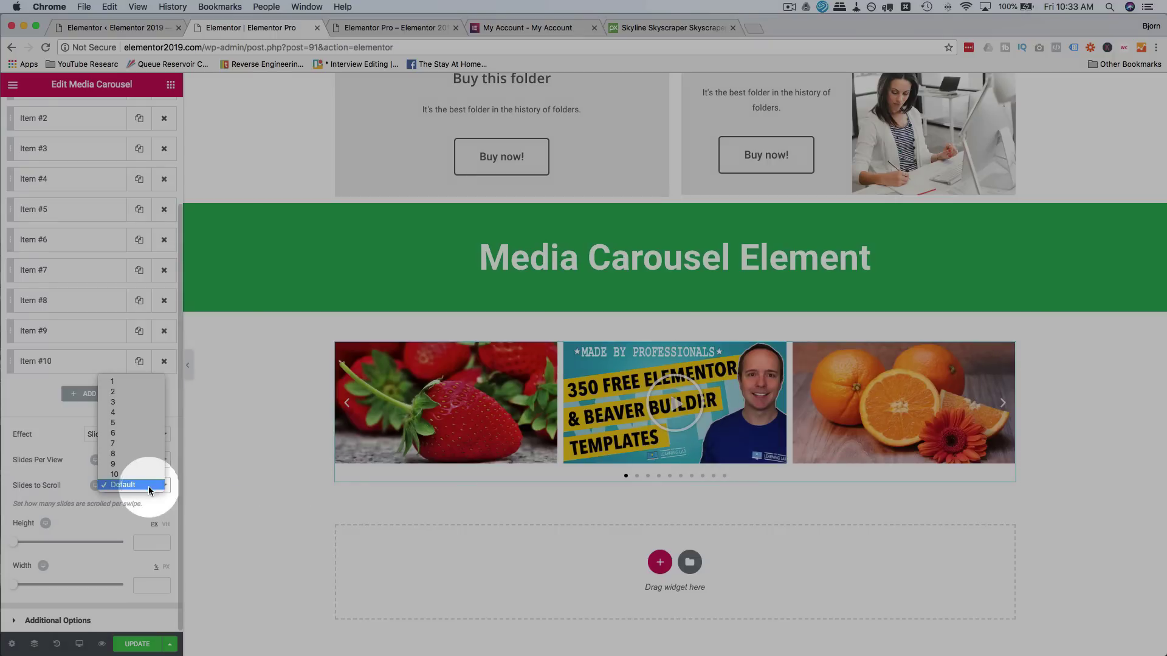
left_click(120, 443)
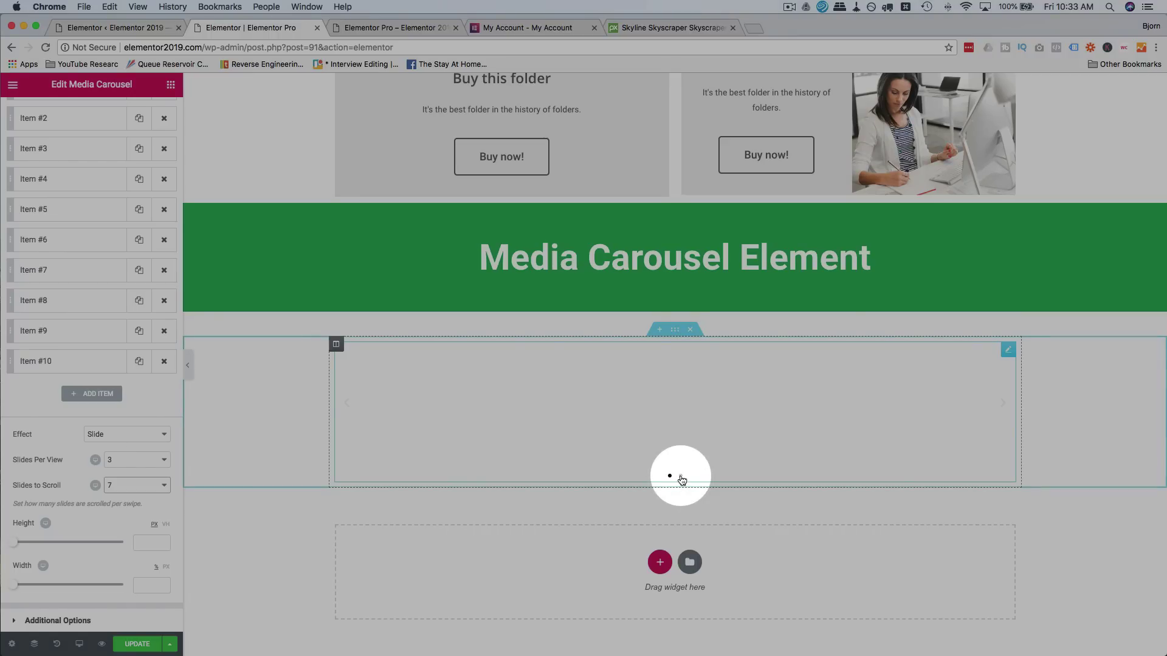
left_click(681, 477)
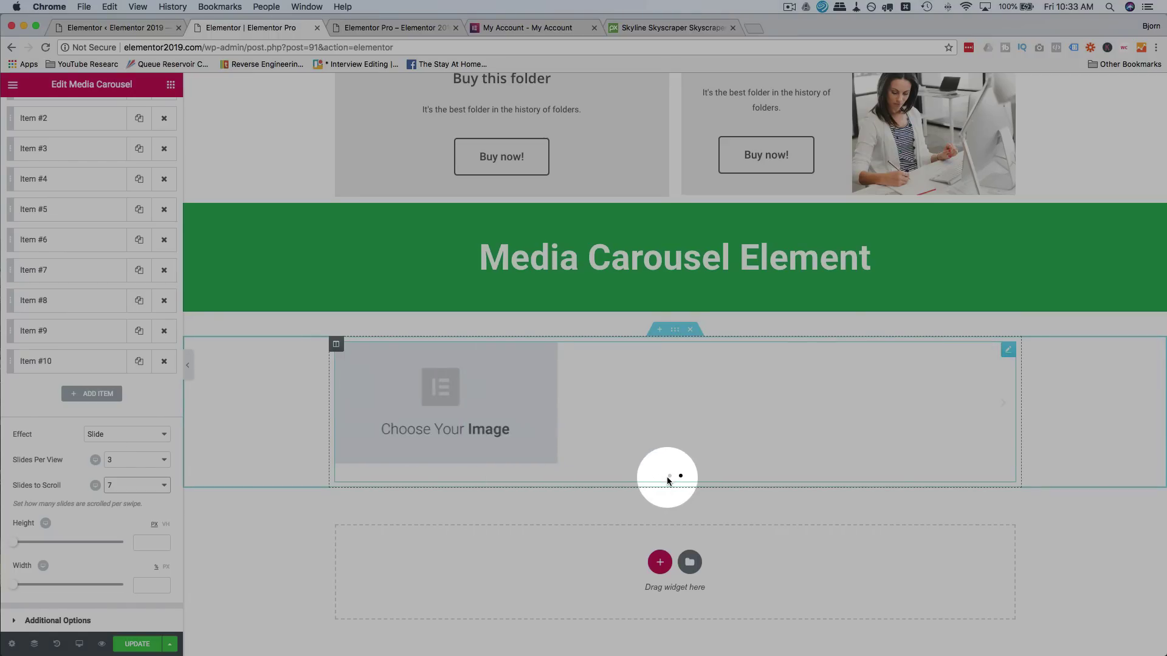
left_click(670, 476)
left_click(158, 487)
left_click(134, 424)
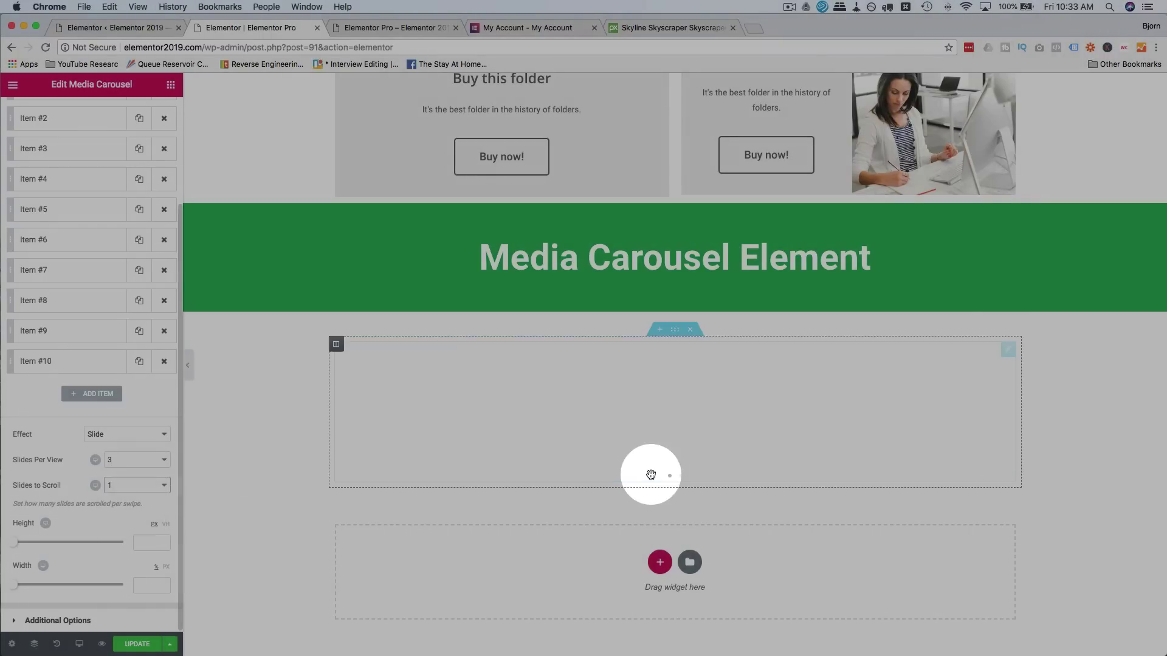
left_click(637, 477)
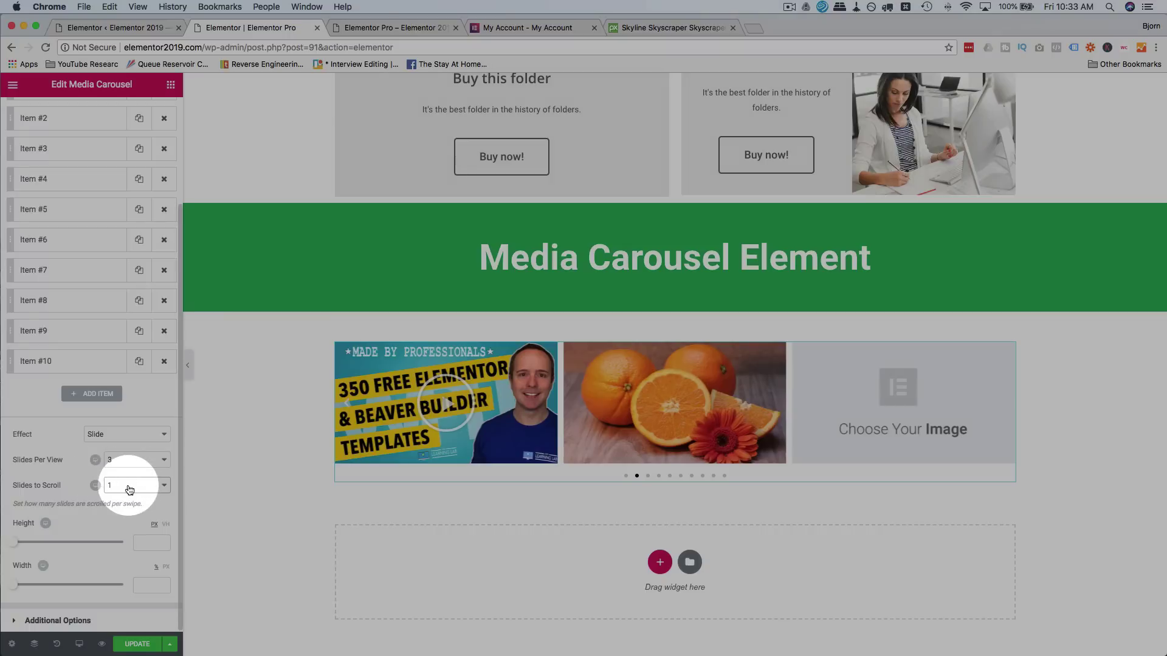
Set Slides to Scroll to 3 and page the carousel to its second group of slides
left_click(129, 486)
left_click(126, 507)
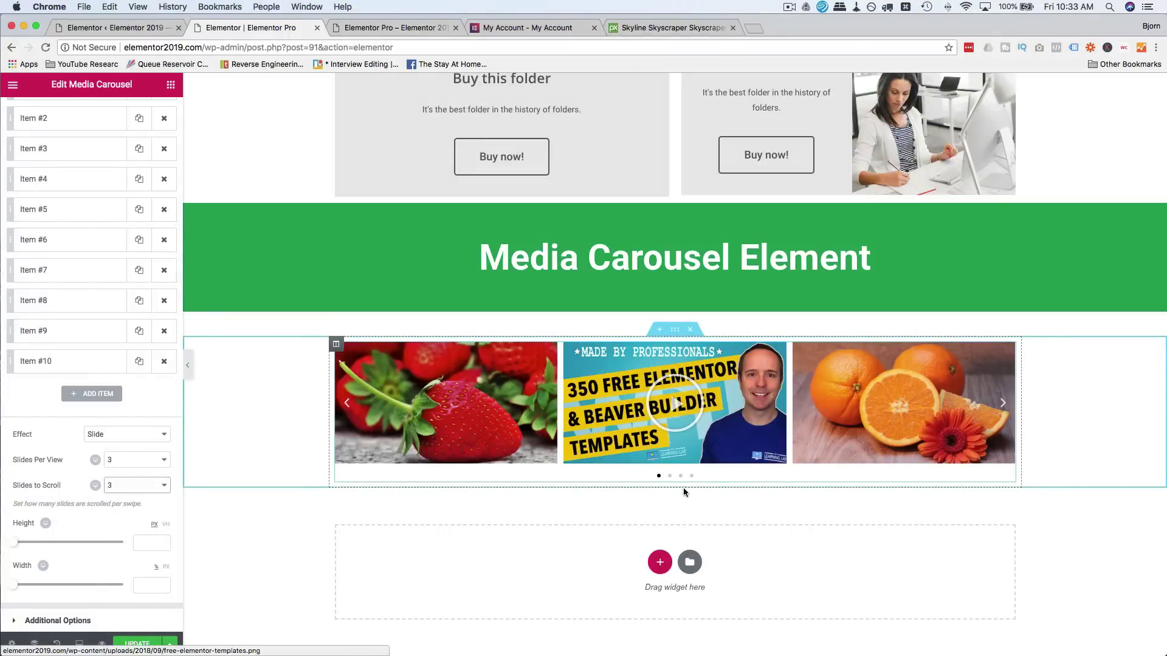
left_click(670, 477)
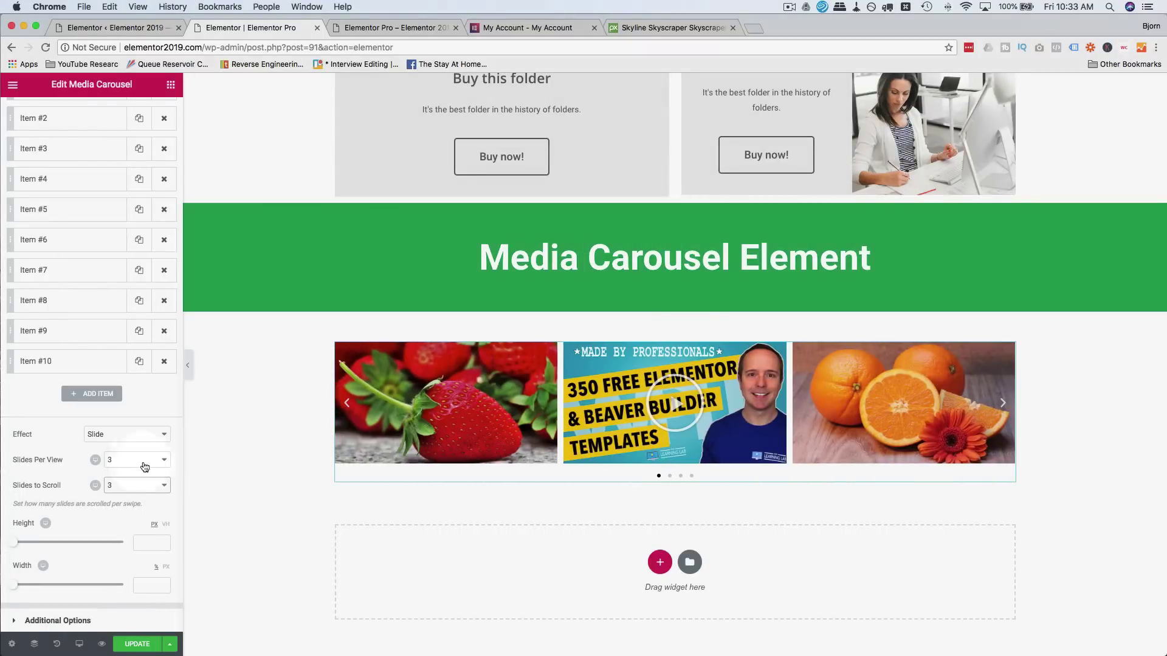
Try the Fade effect on the carousel and advance through its first three slides
left_click(135, 460)
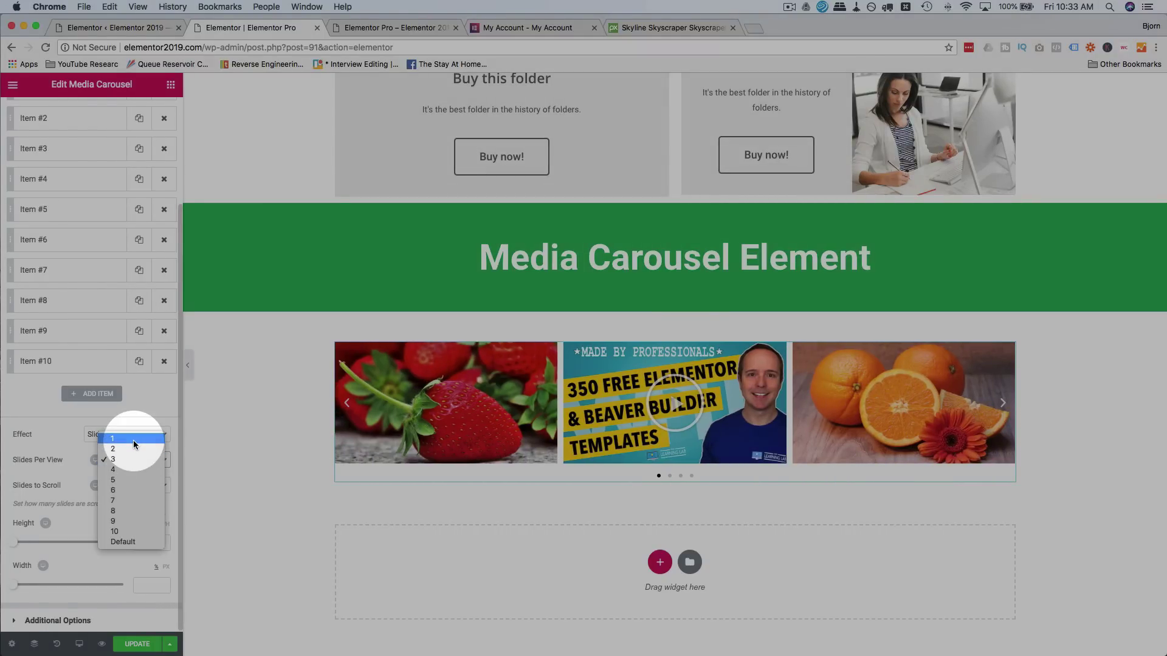
left_click(133, 440)
left_click(128, 433)
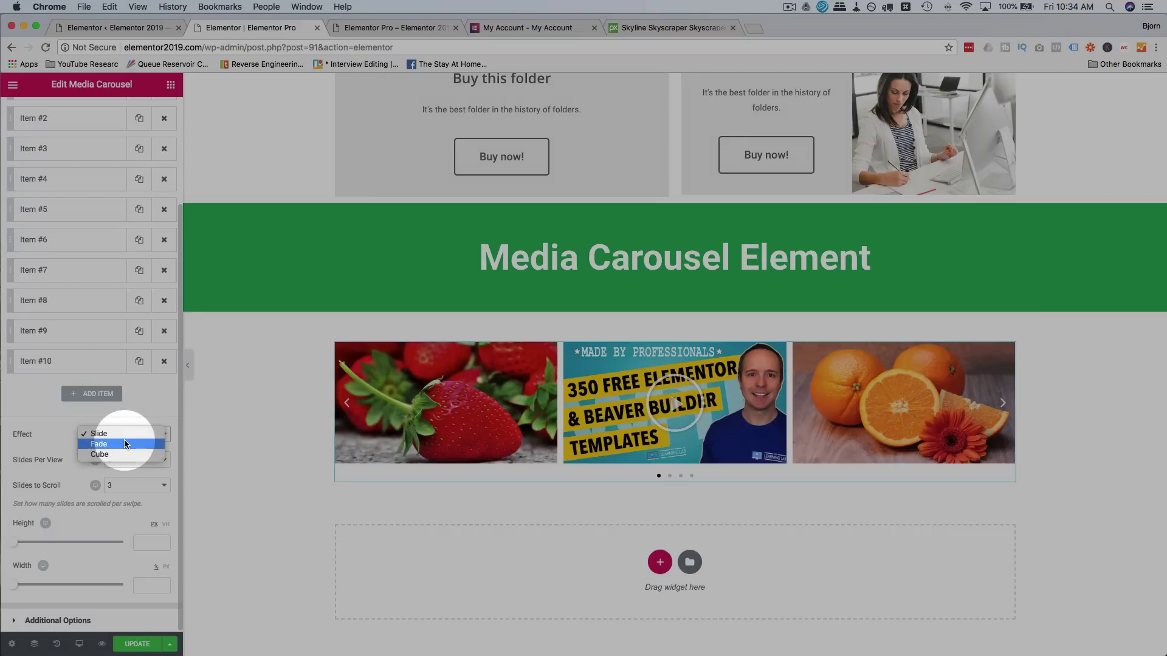
left_click(124, 443)
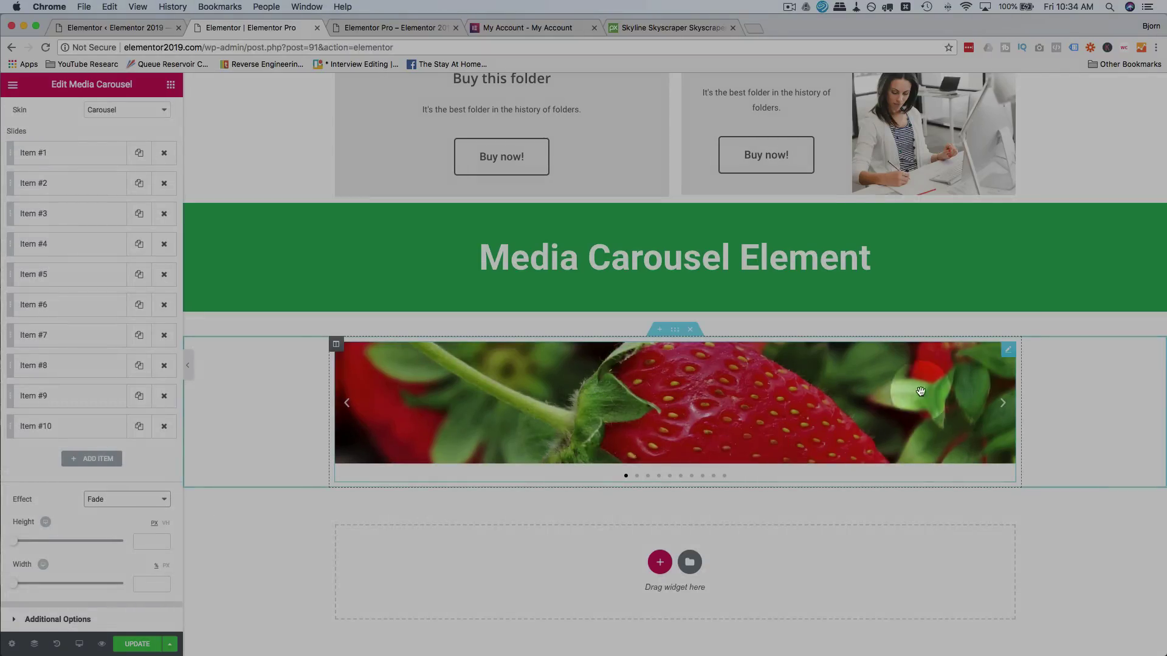
left_click(1003, 404)
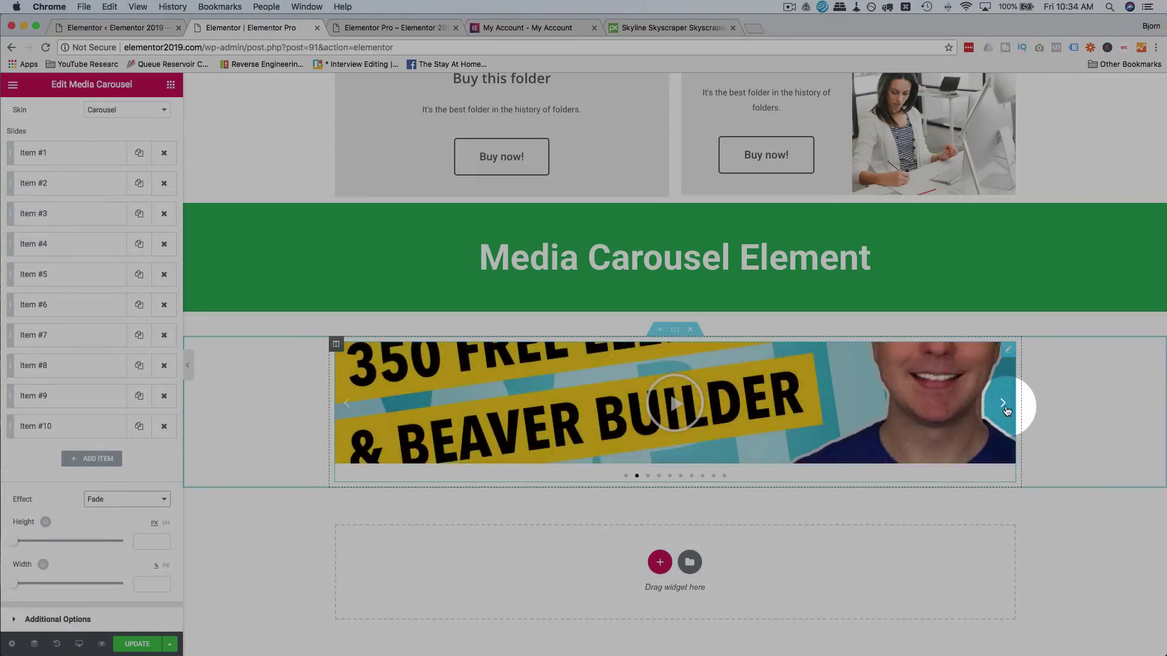
left_click(1003, 403)
Try the Cube effect while advancing through the carousel, and switch the effect back to Slide
left_click(107, 504)
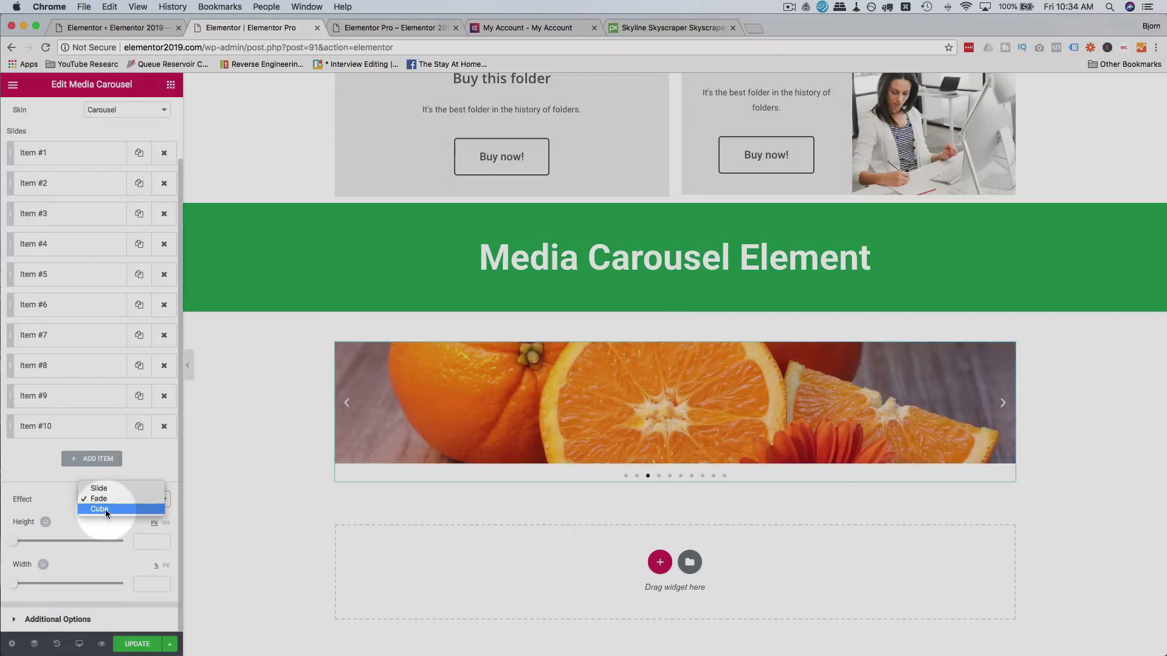
left_click(105, 509)
left_click(1003, 404)
left_click(1005, 404)
left_click(1005, 404)
left_click(1004, 404)
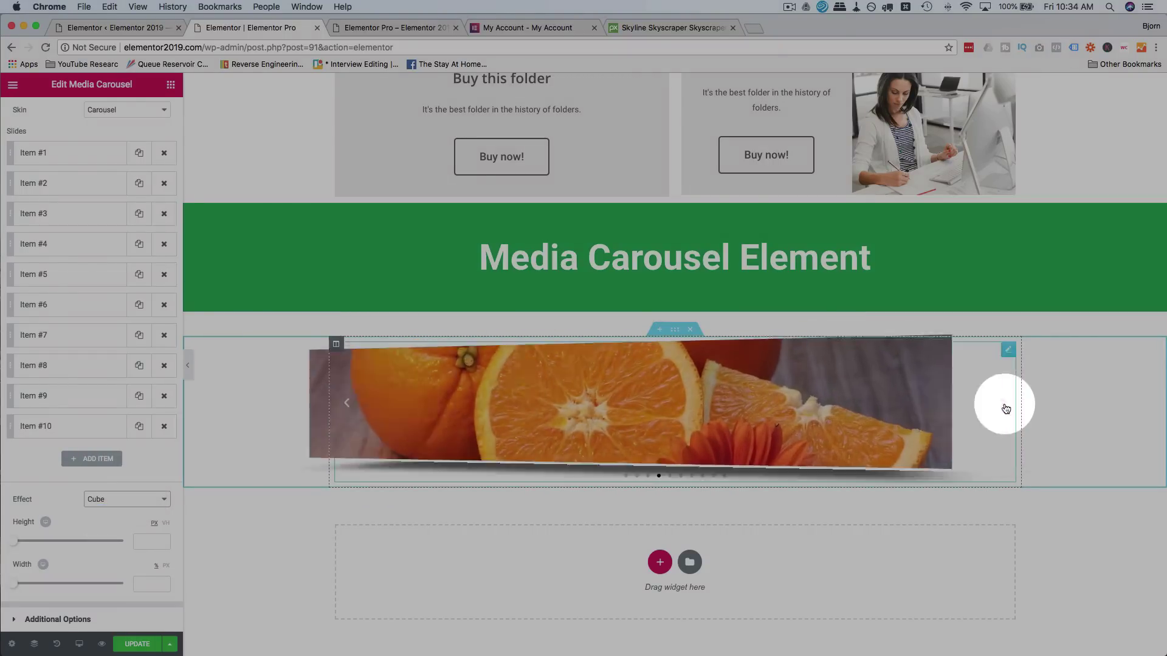
left_click(115, 499)
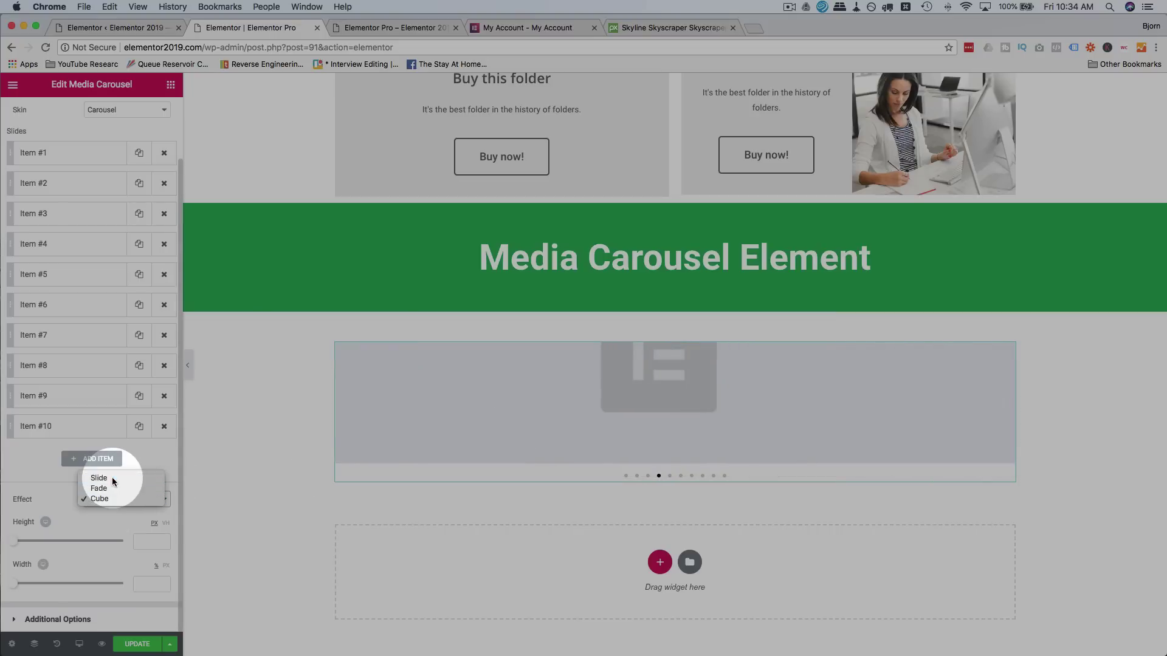
left_click(111, 477)
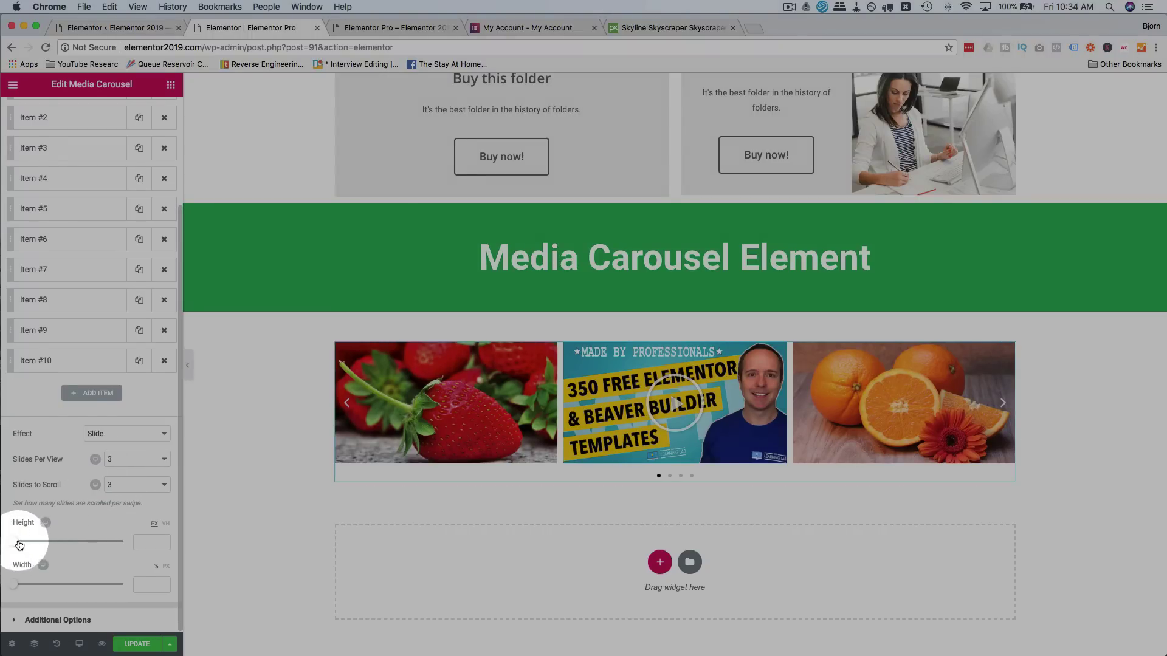
Set the carousel's slide Height to 253 px
mouse_move(19, 545)
left_mouse_down()
mouse_move(53, 543)
mouse_move(31, 542)
left_mouse_up()
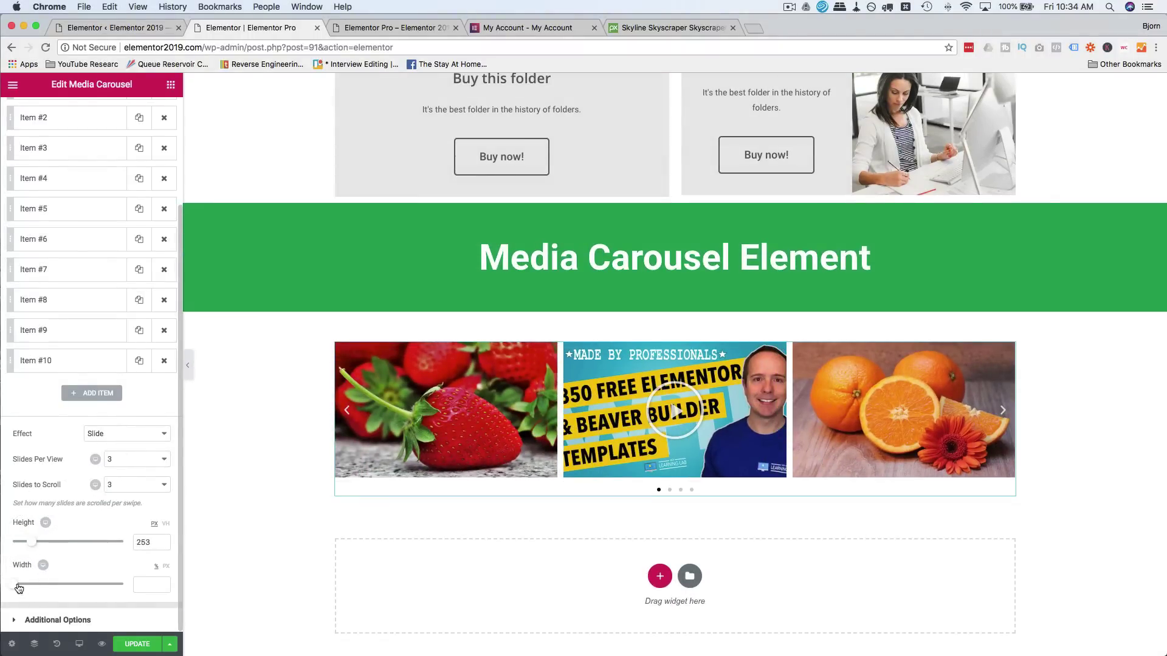
Set the carousel's Width to about 99%
left_click(19, 588)
left_click_drag(19, 588, 126, 584)
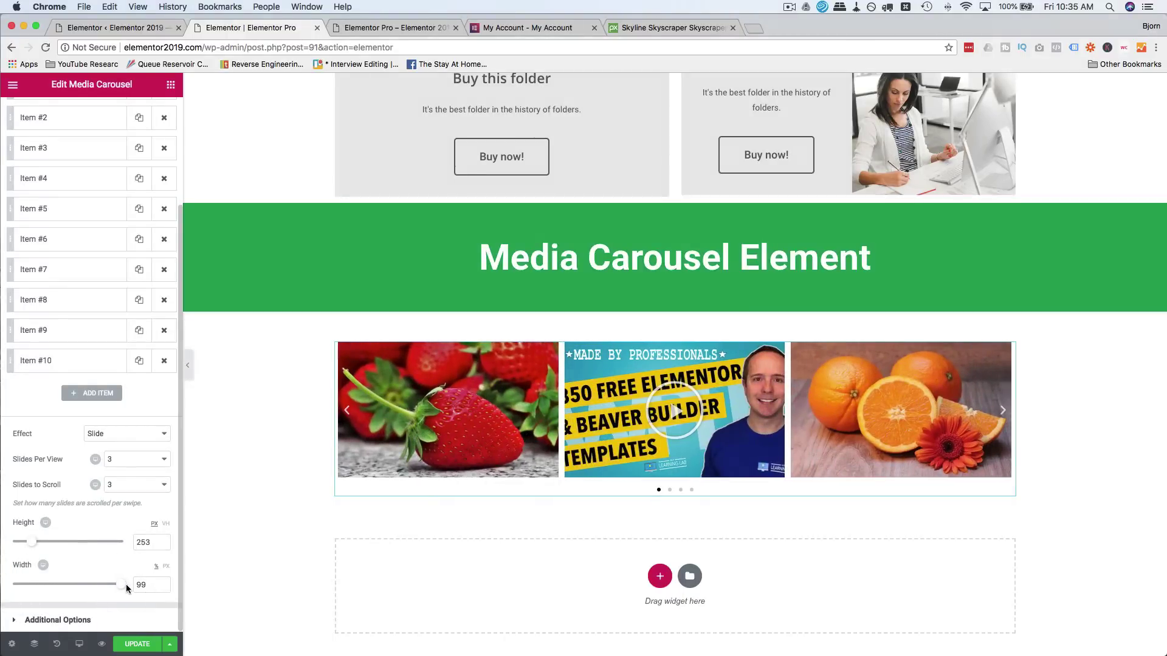
Open the carousel's Additional Options, and turn the navigation arrows off and back on
left_click(48, 620)
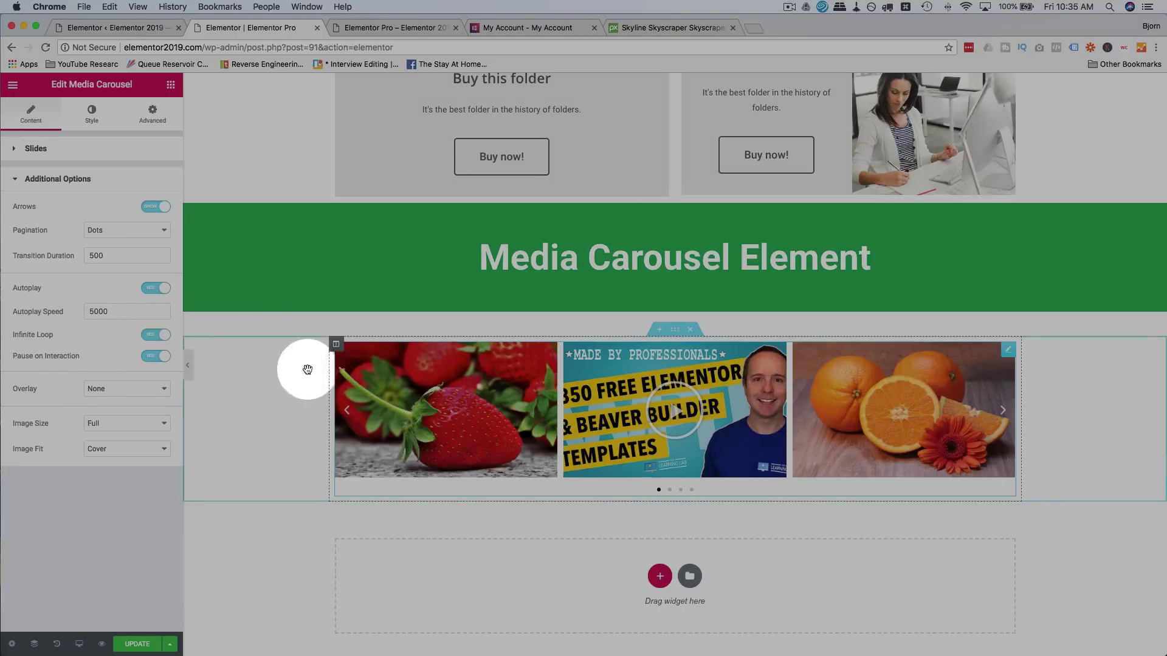
left_click(159, 208)
left_click(159, 207)
Try the Fraction and Progress pagination styles on the carousel, and return the pagination to Dots
left_click(140, 226)
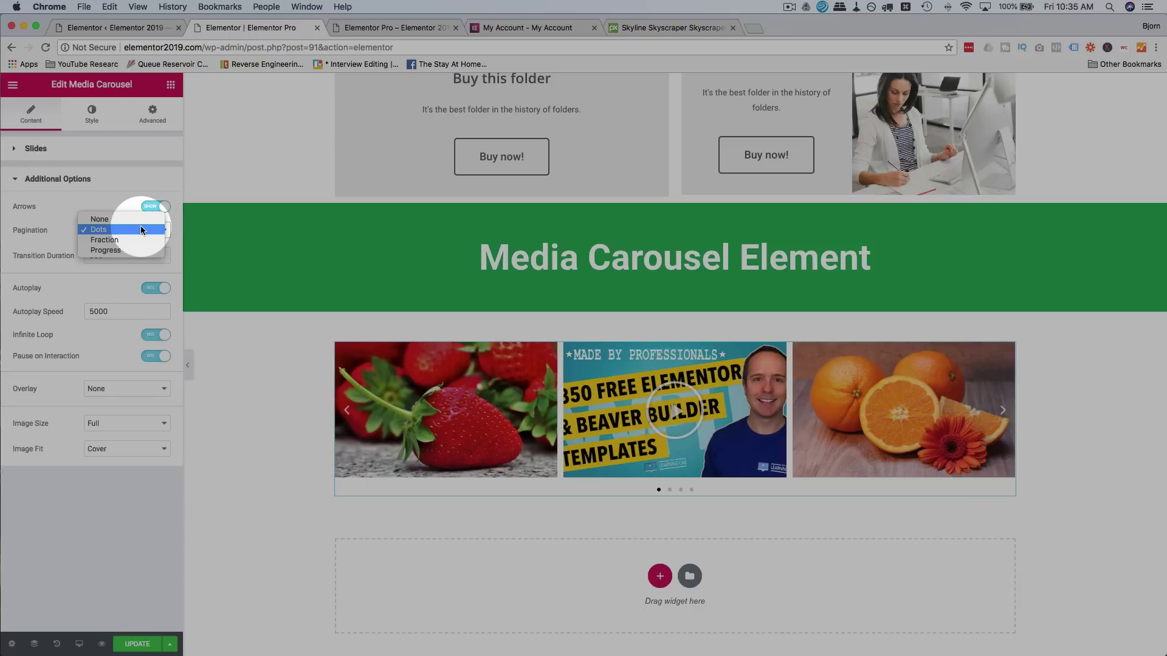
left_click(107, 240)
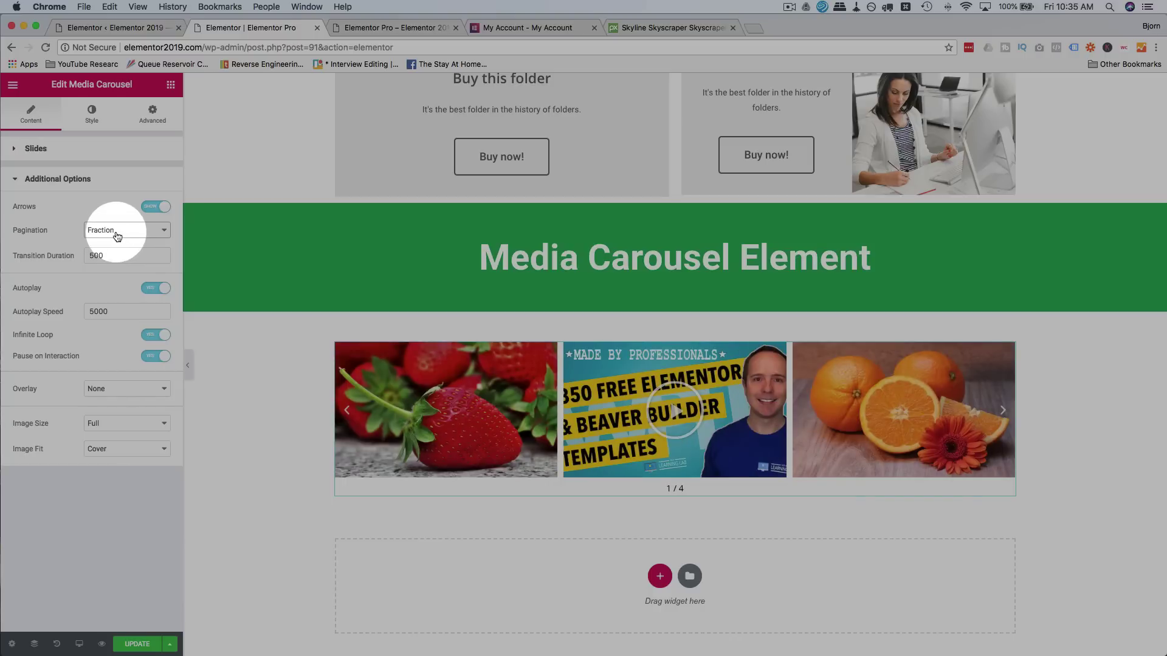
left_click(125, 238)
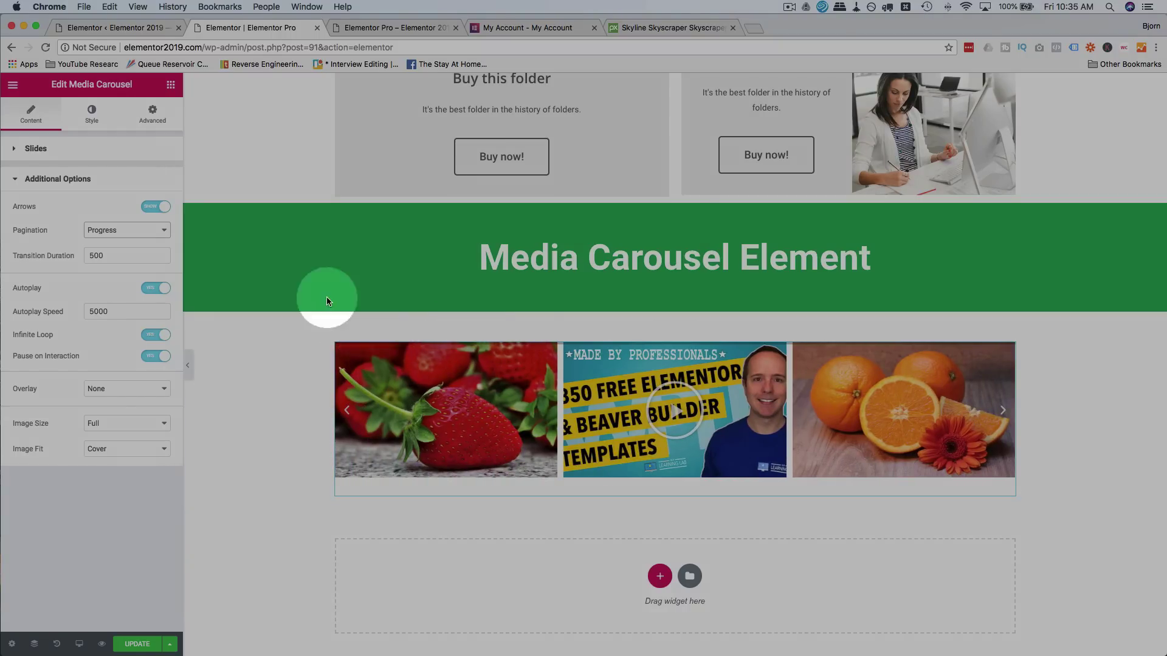
left_click(122, 231)
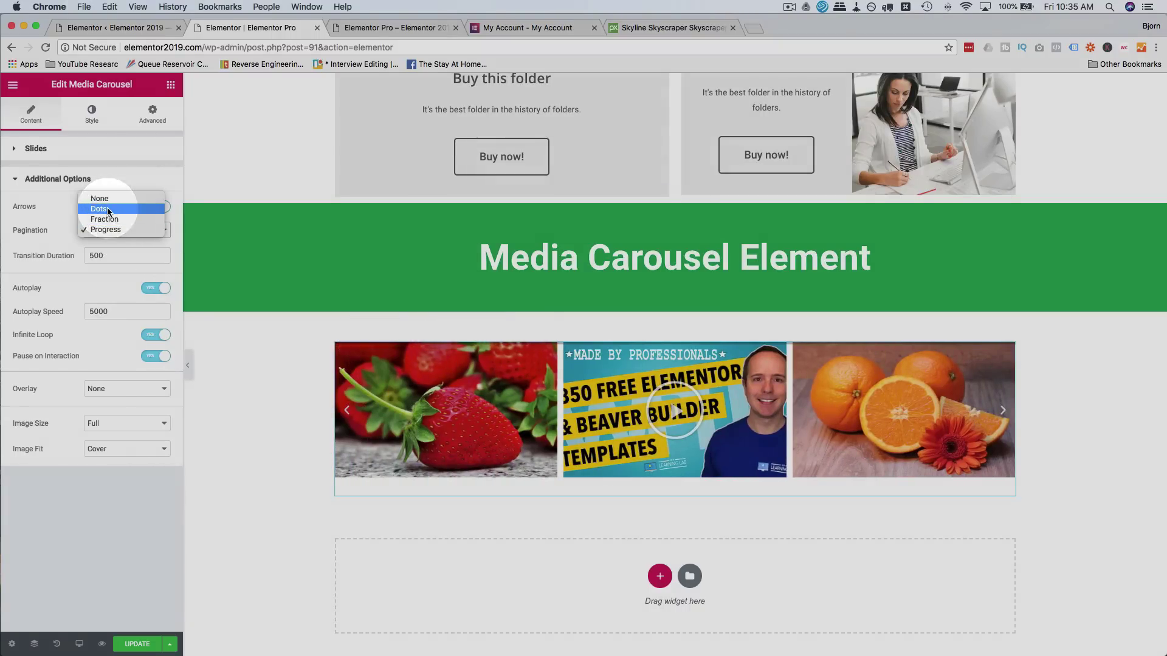
left_click(100, 209)
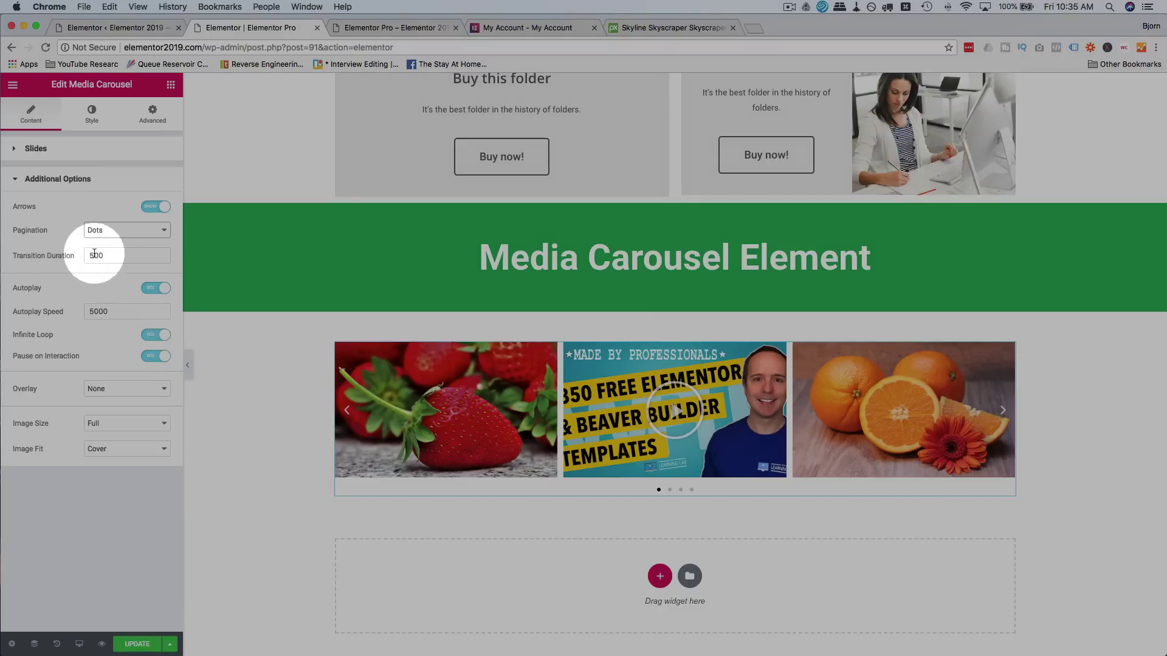
left_click(91, 256)
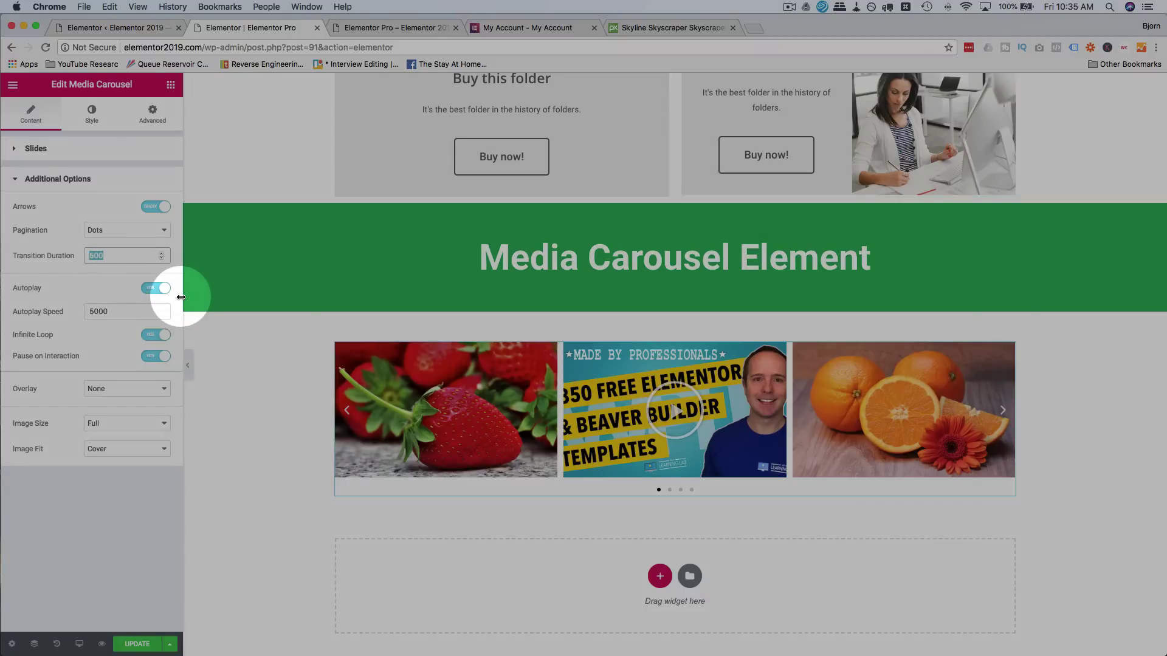
double_click(101, 312)
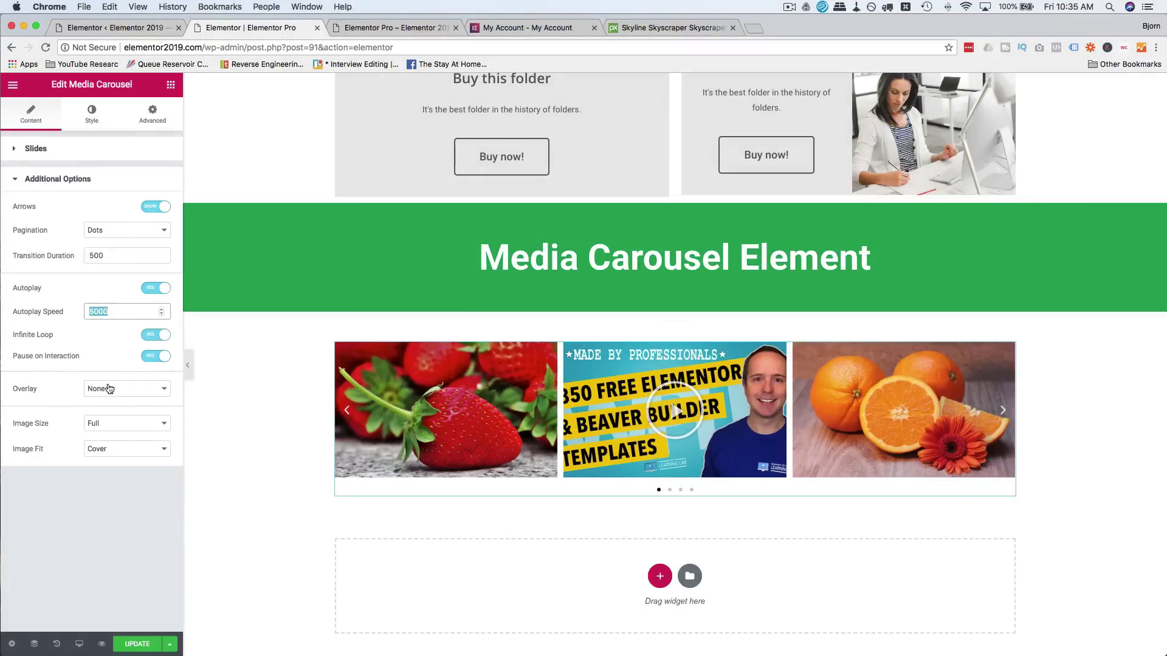
Try a Text overlay on the slides with the Description and Title captions, and return the overlay to None
left_click(106, 388)
left_click(124, 397)
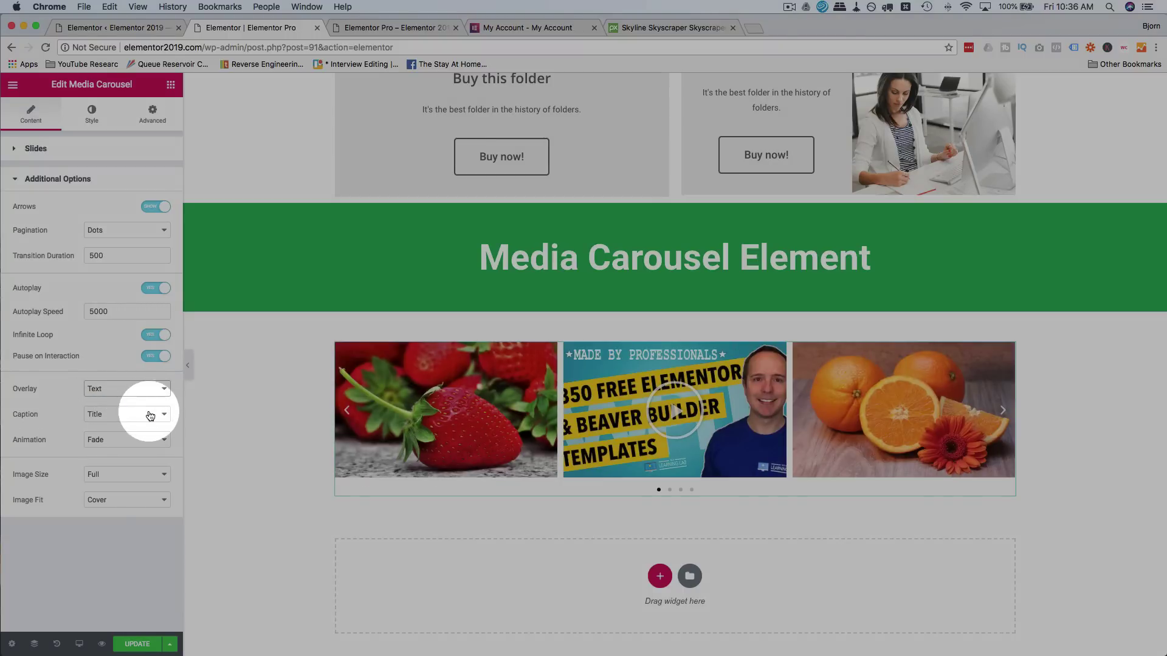
left_click(152, 414)
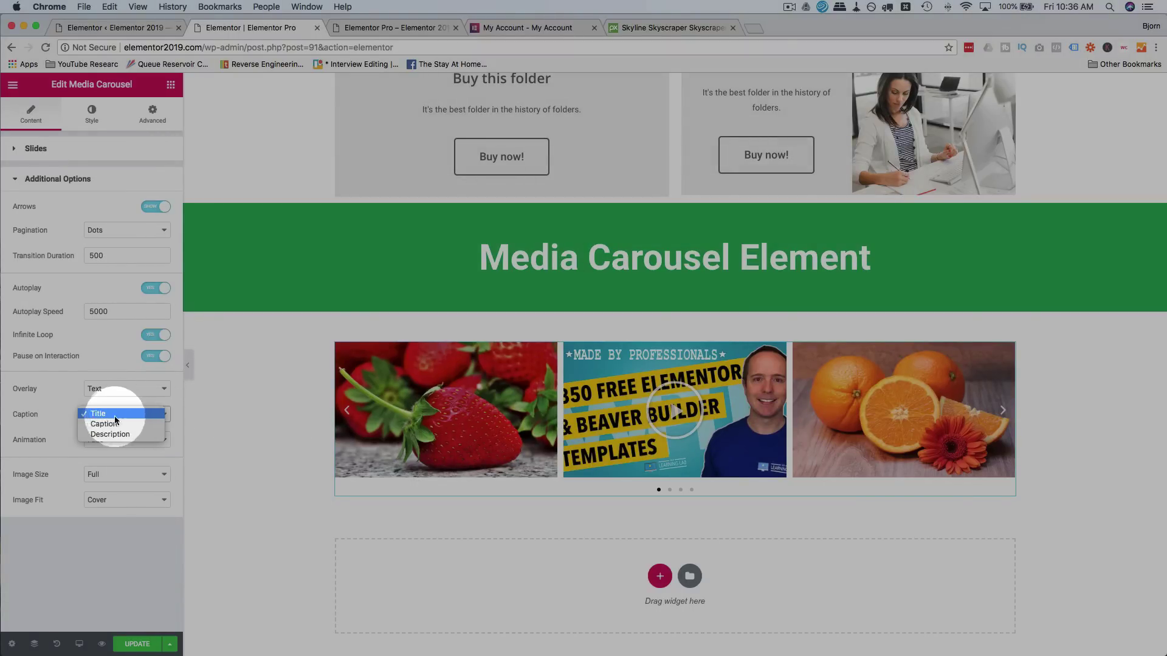
left_click(119, 415)
left_click(126, 422)
left_click(130, 428)
left_click(139, 414)
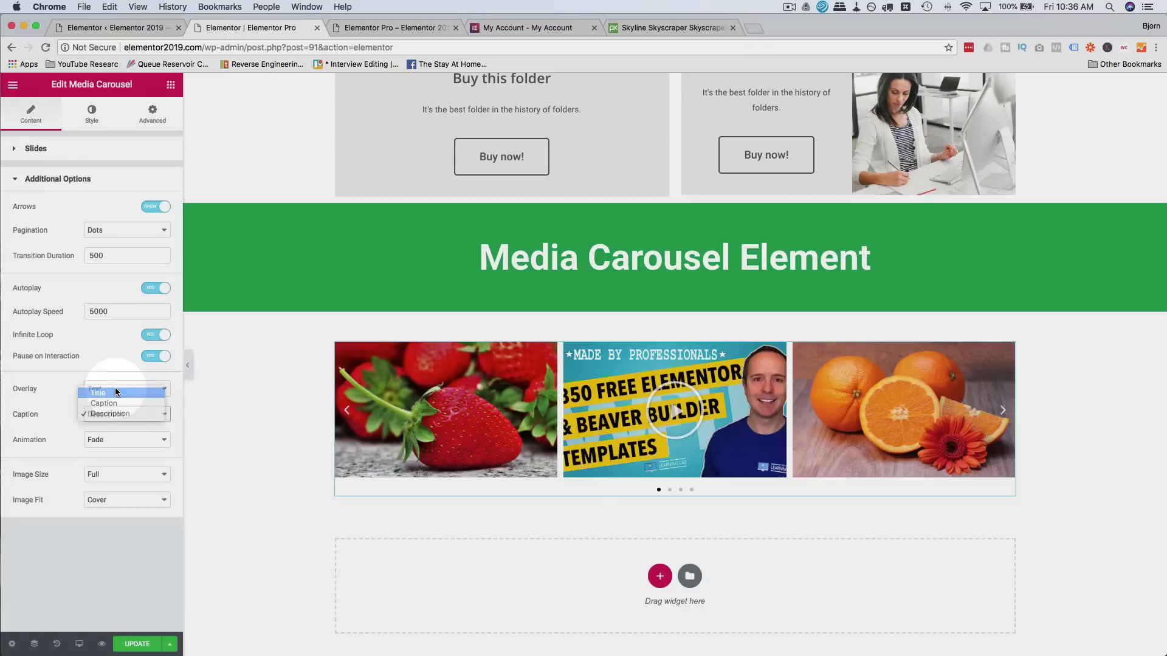
left_click(115, 392)
left_click(115, 389)
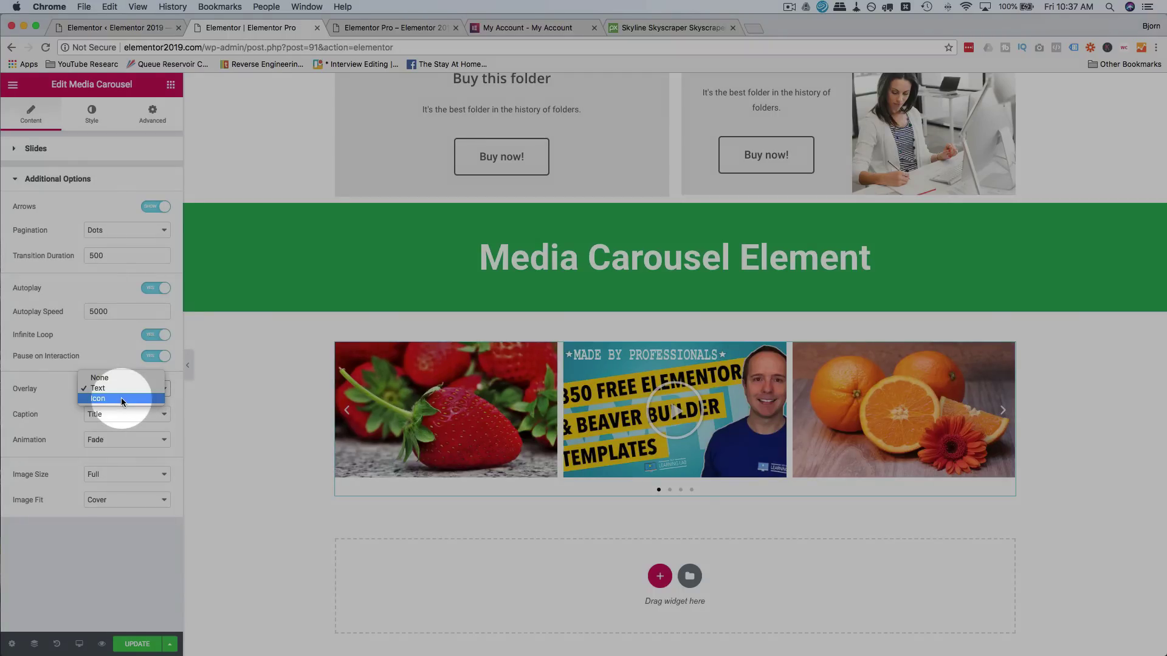
left_click(112, 378)
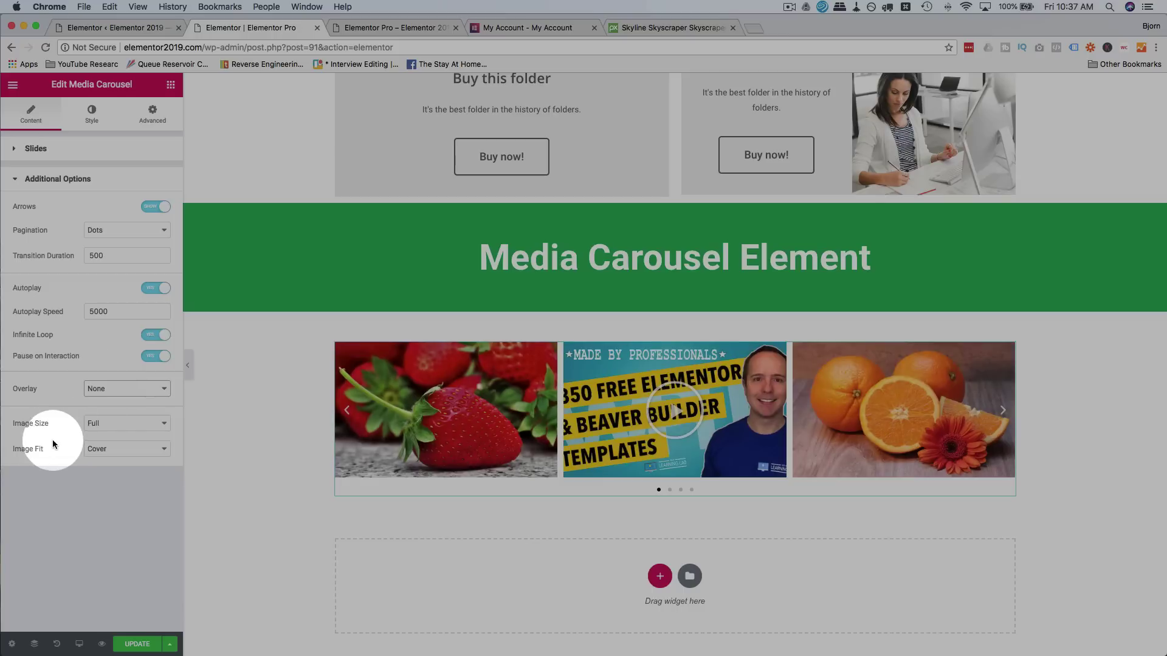
Try the Thumbnail - 150 x 150 image size on the slides, and switch it to Medium - 300 x 300
left_click(115, 424)
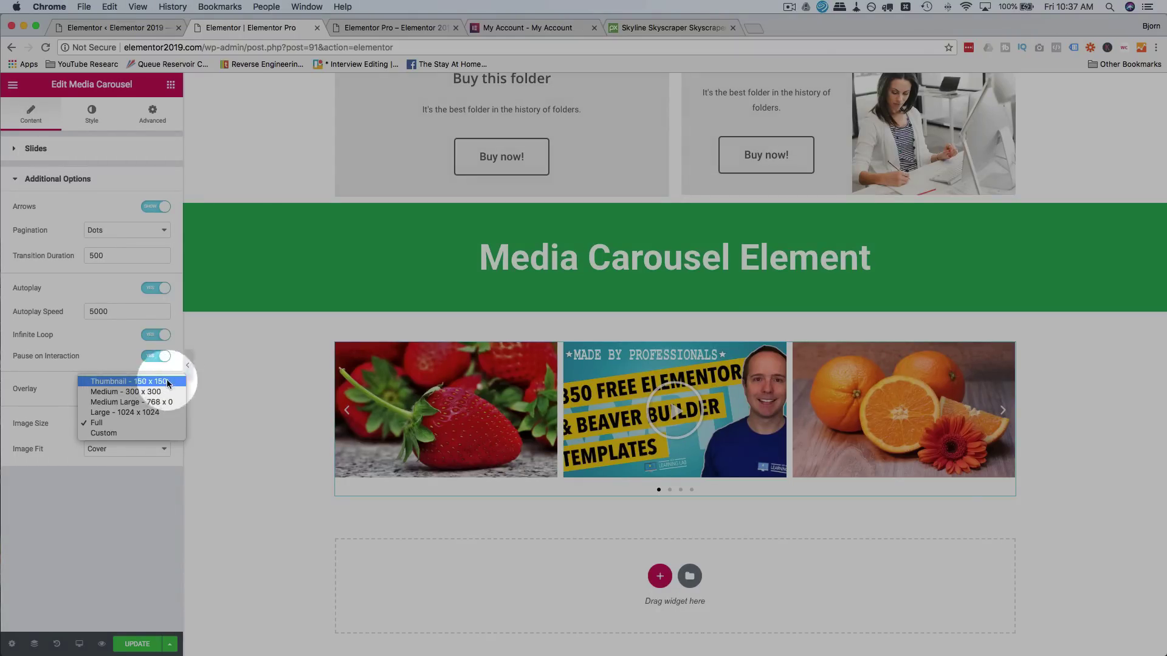
left_click(135, 381)
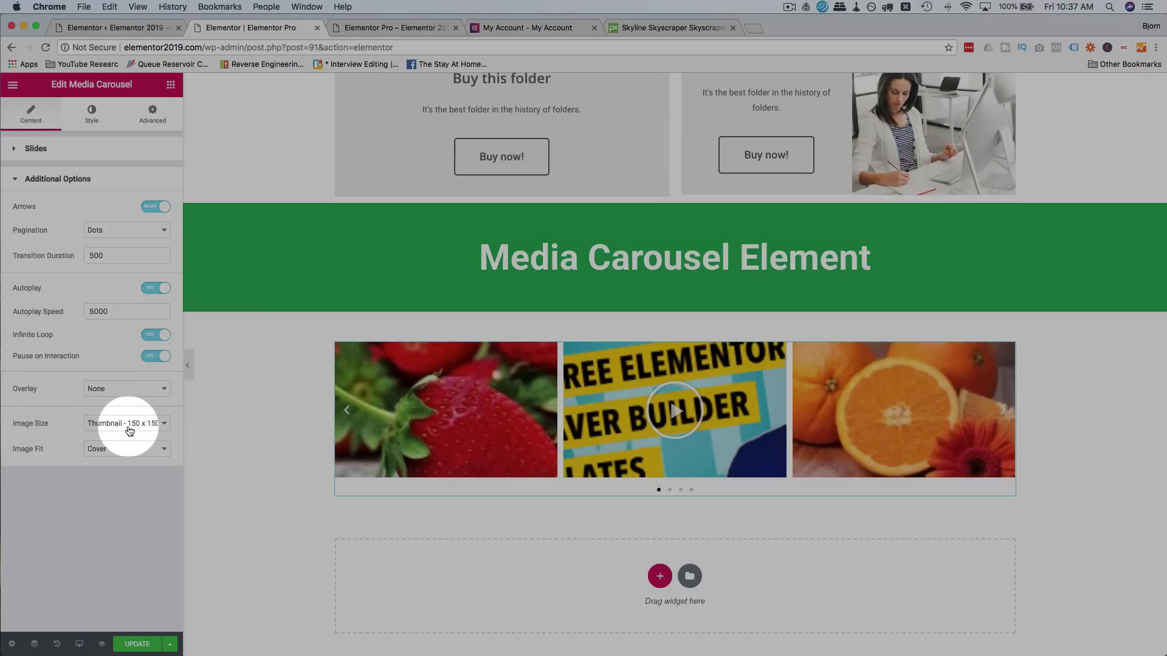
left_click(124, 430)
left_click(122, 438)
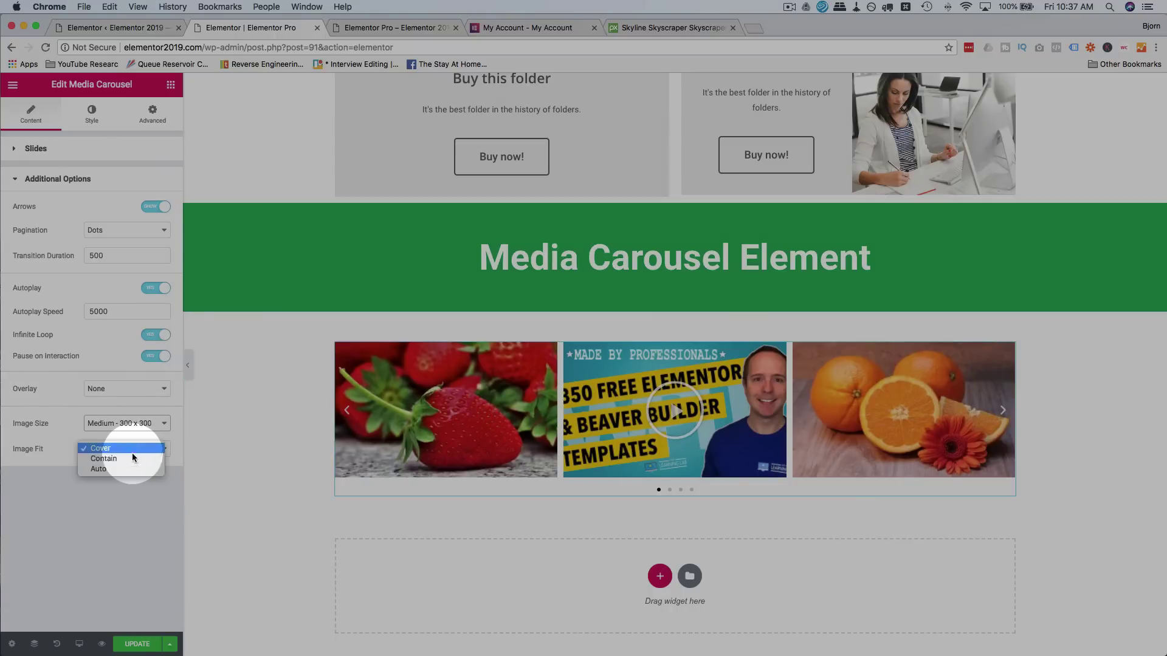
Try the Contain and Auto image fits on the slides, and return the image fit to Cover
left_click(128, 460)
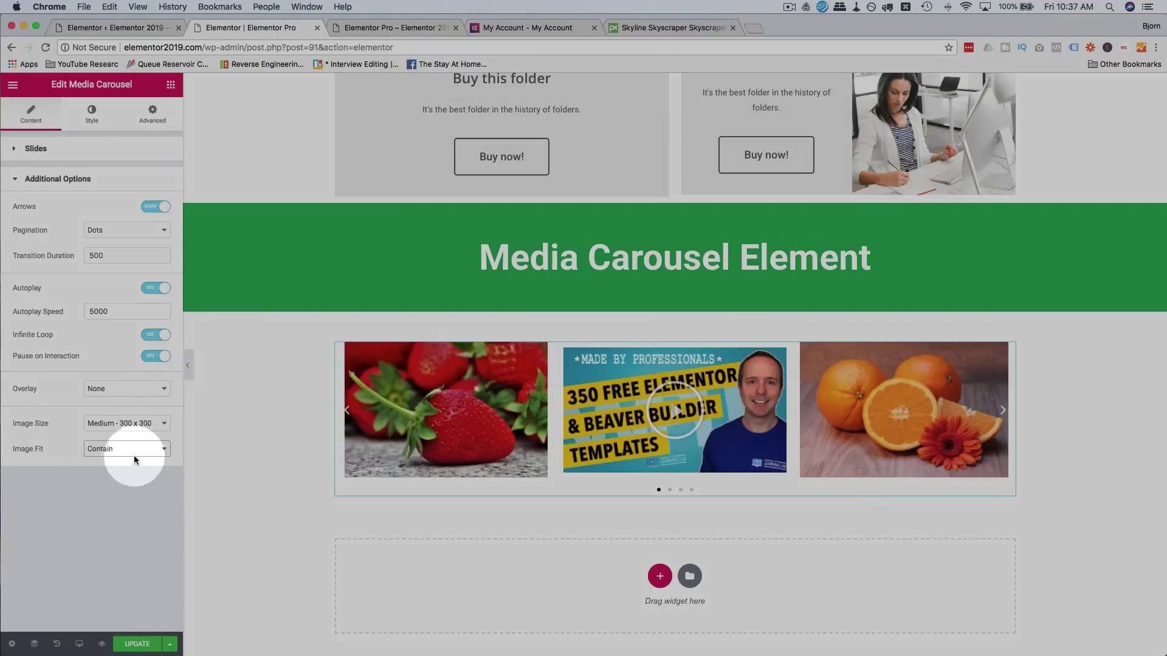
left_click(141, 449)
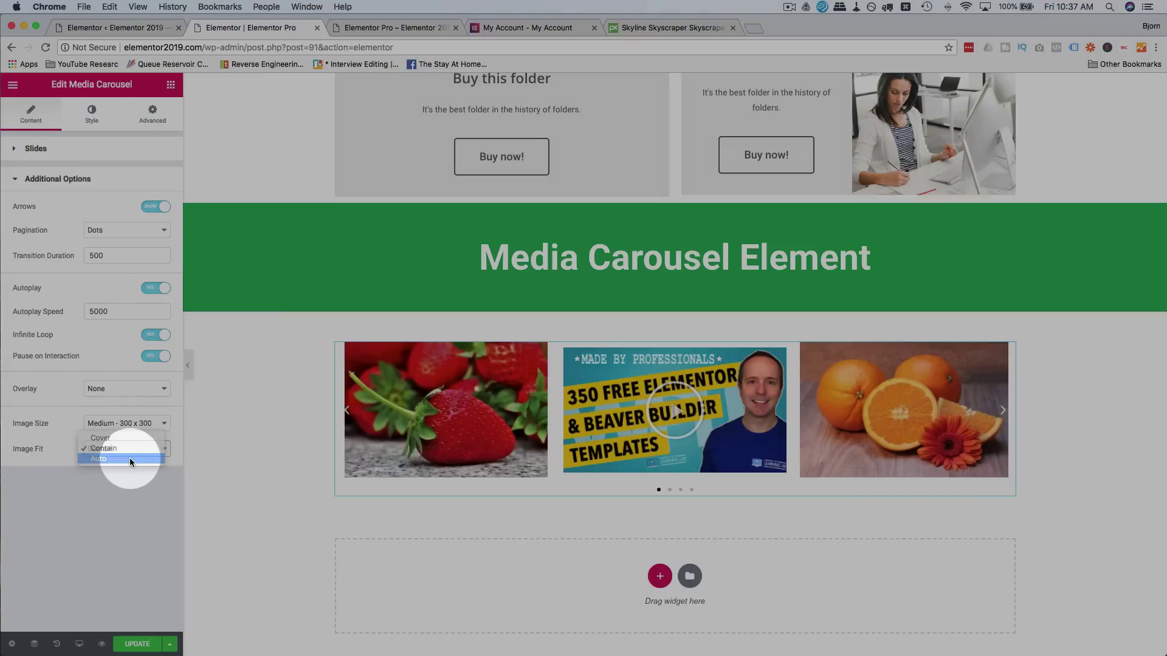
left_click(130, 458)
left_click(138, 448)
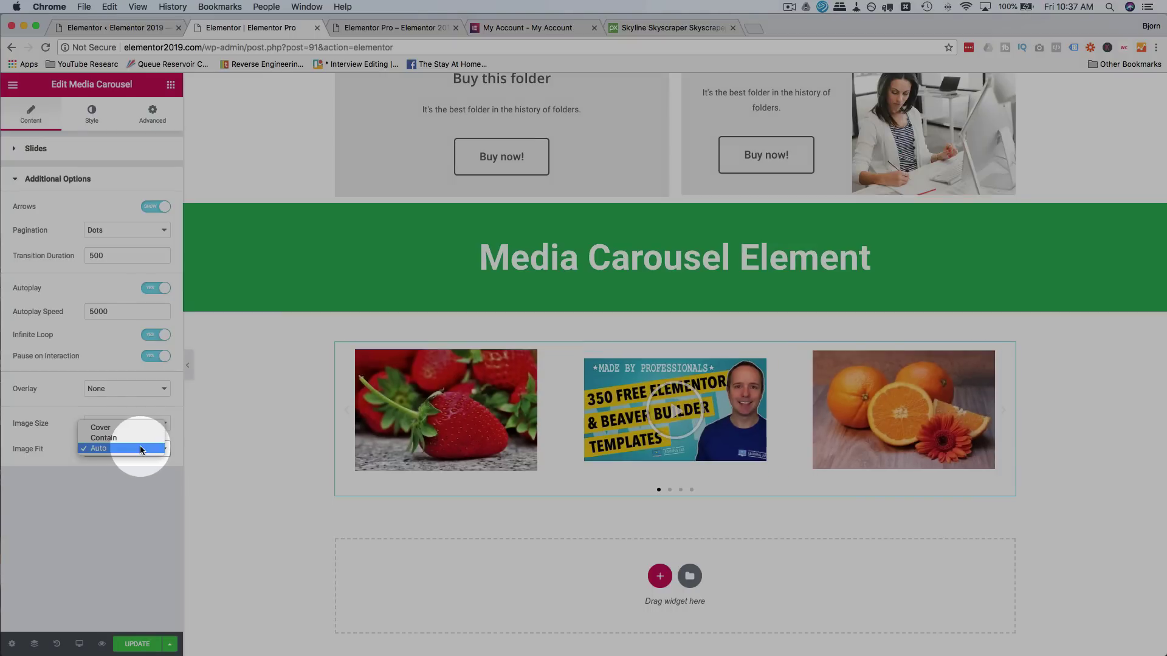
left_click(113, 429)
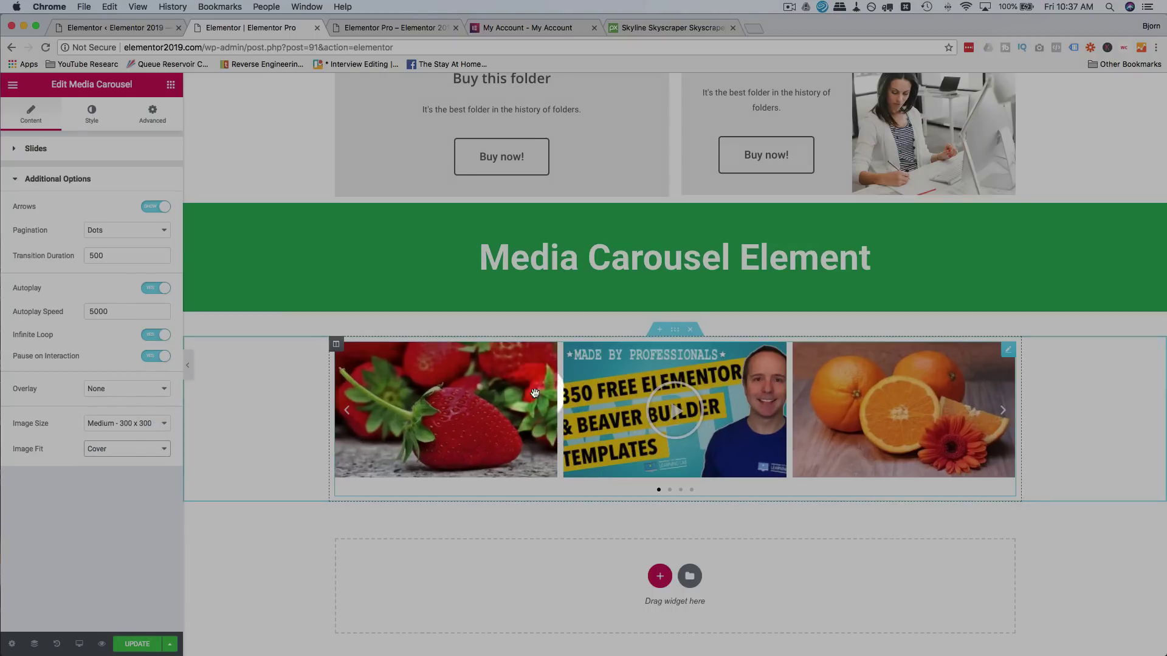
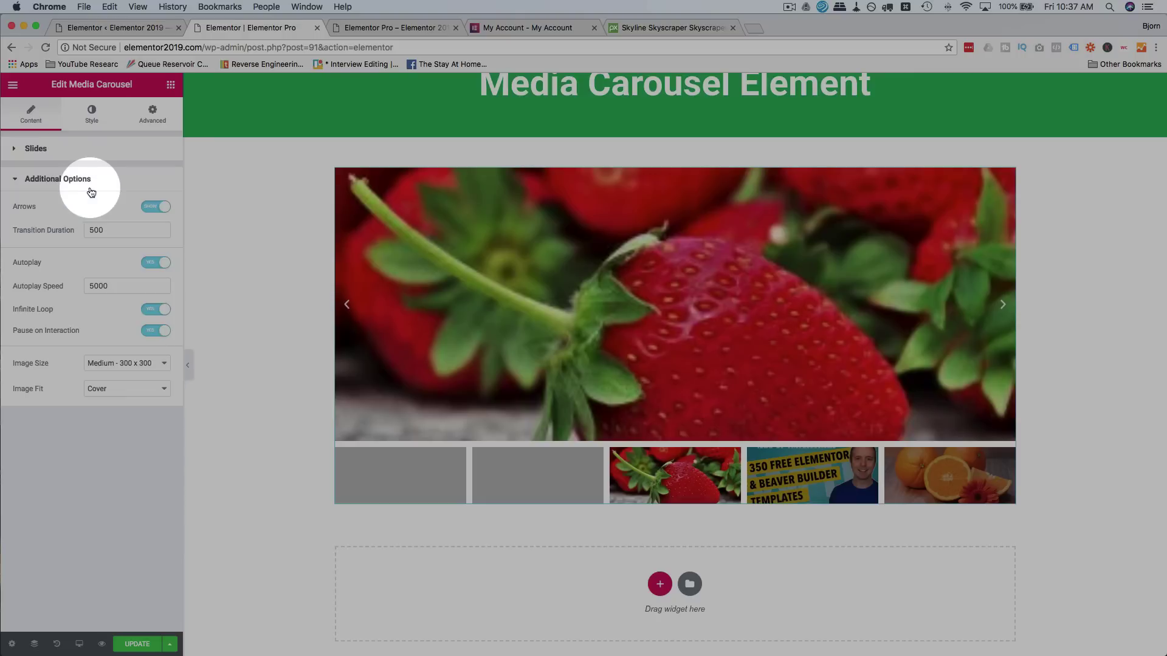
Set the slideshow's Image Size to Large - 1024 x 1024
left_click(138, 364)
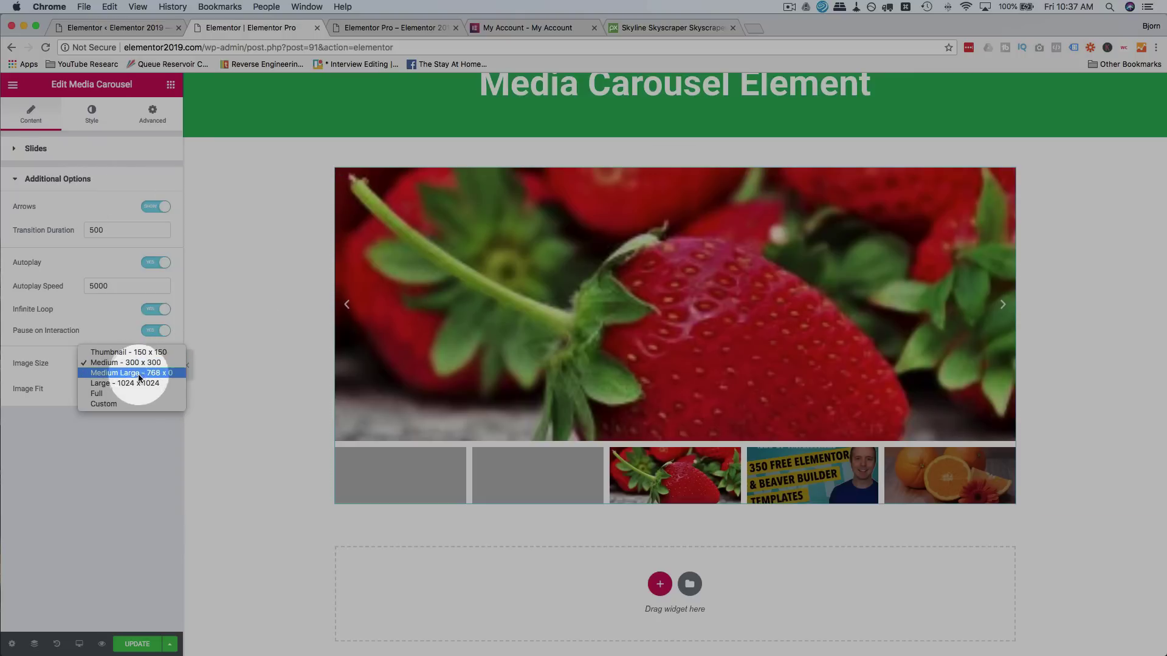
left_click(136, 383)
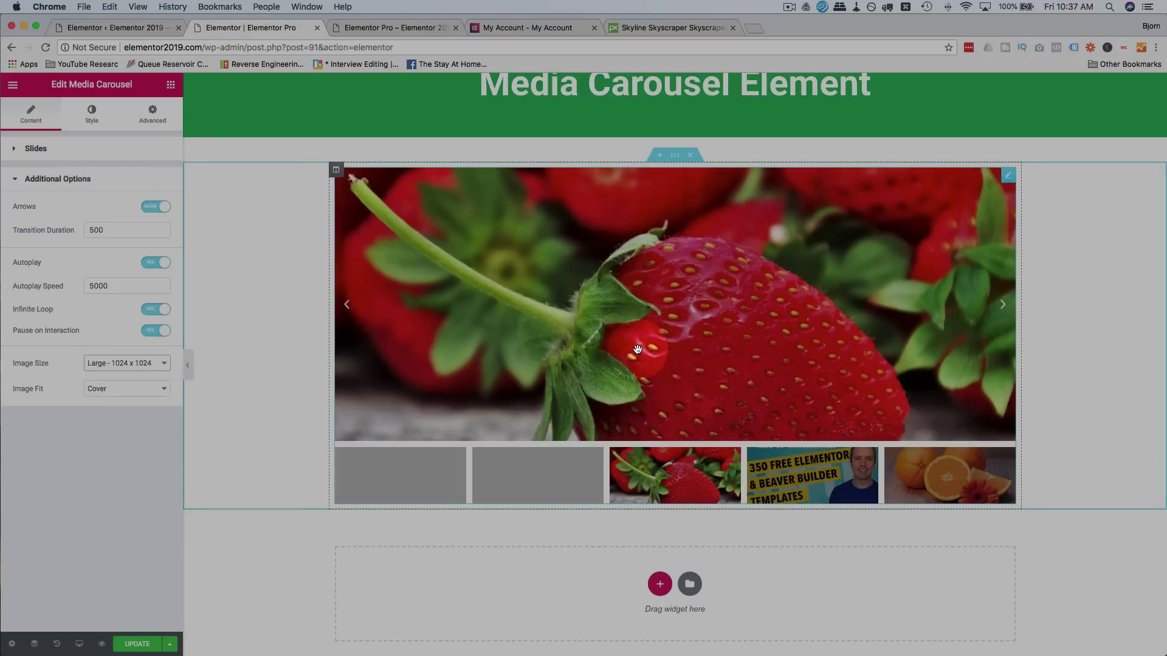
Set the slideshow's Height to 316 in the Slides settings
left_click(359, 273)
left_click(401, 506)
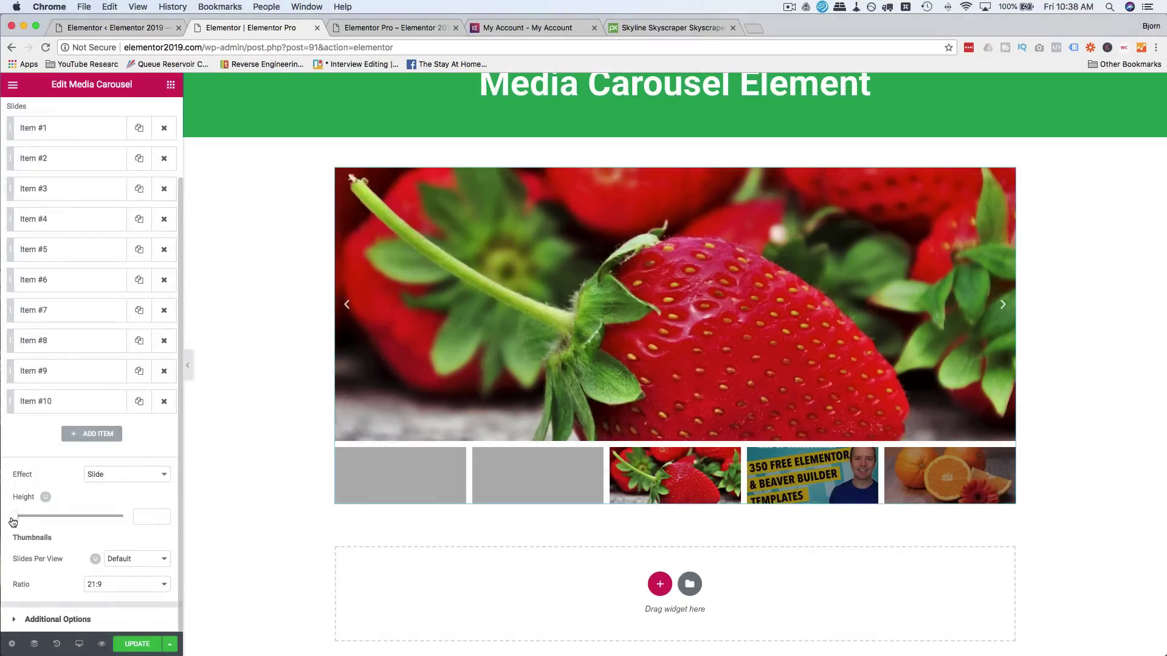
left_click_drag(13, 521, 47, 517)
Try 2 thumbnail slides per view, and advance the slideshow to the video slide
left_click(119, 559)
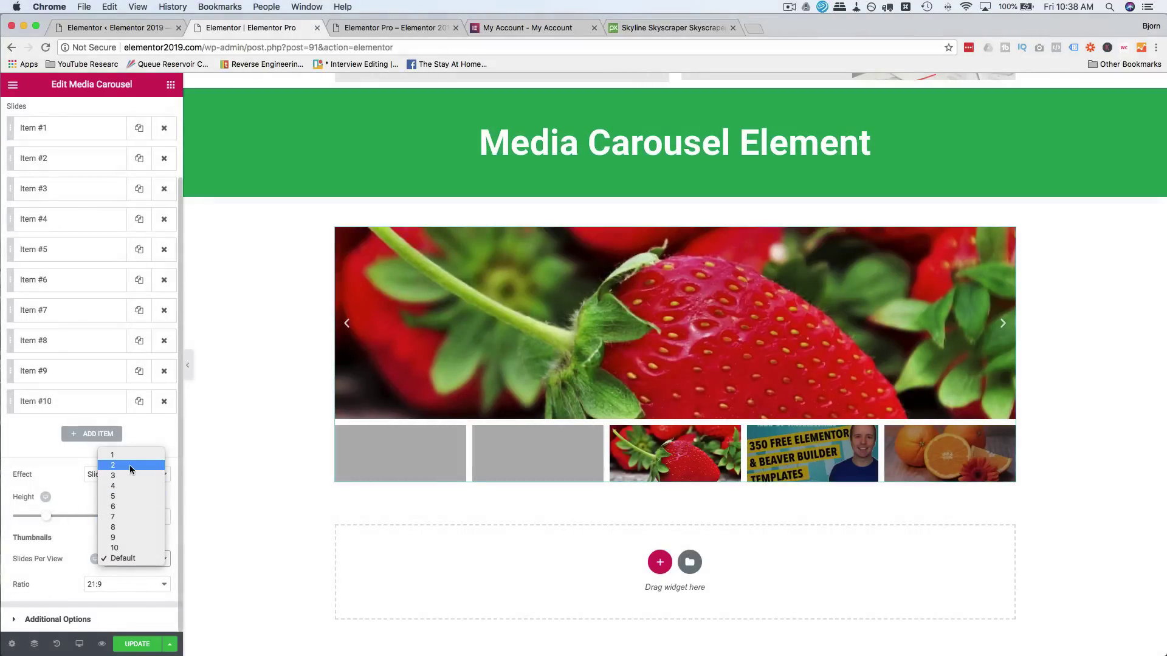
left_click(125, 466)
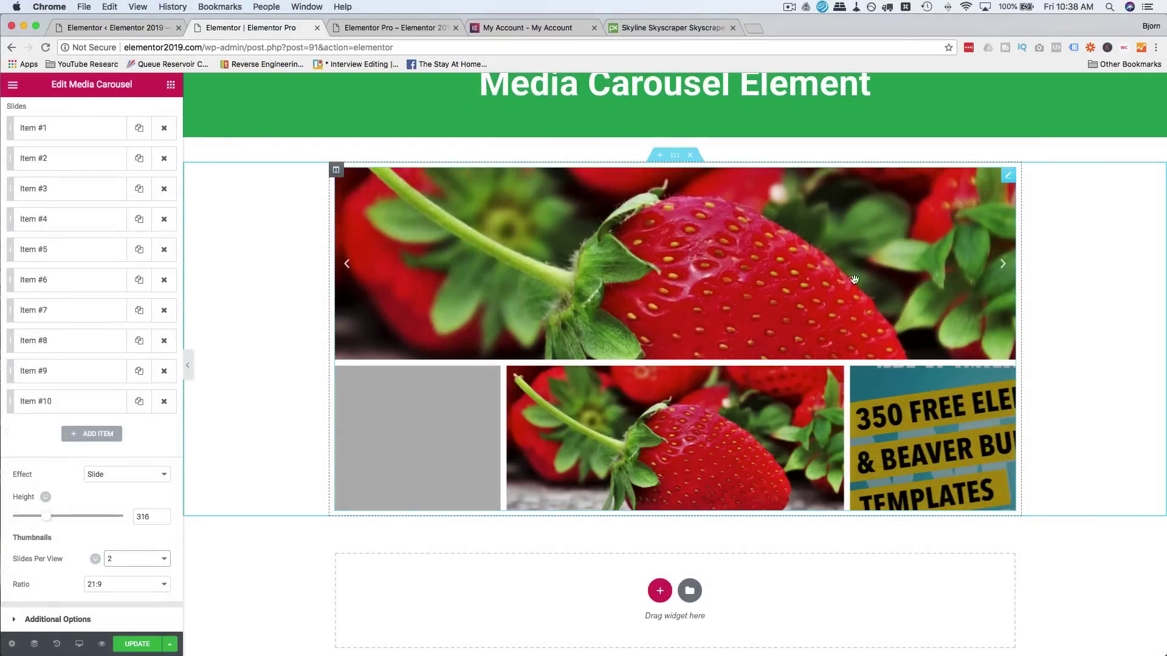
left_click(1002, 264)
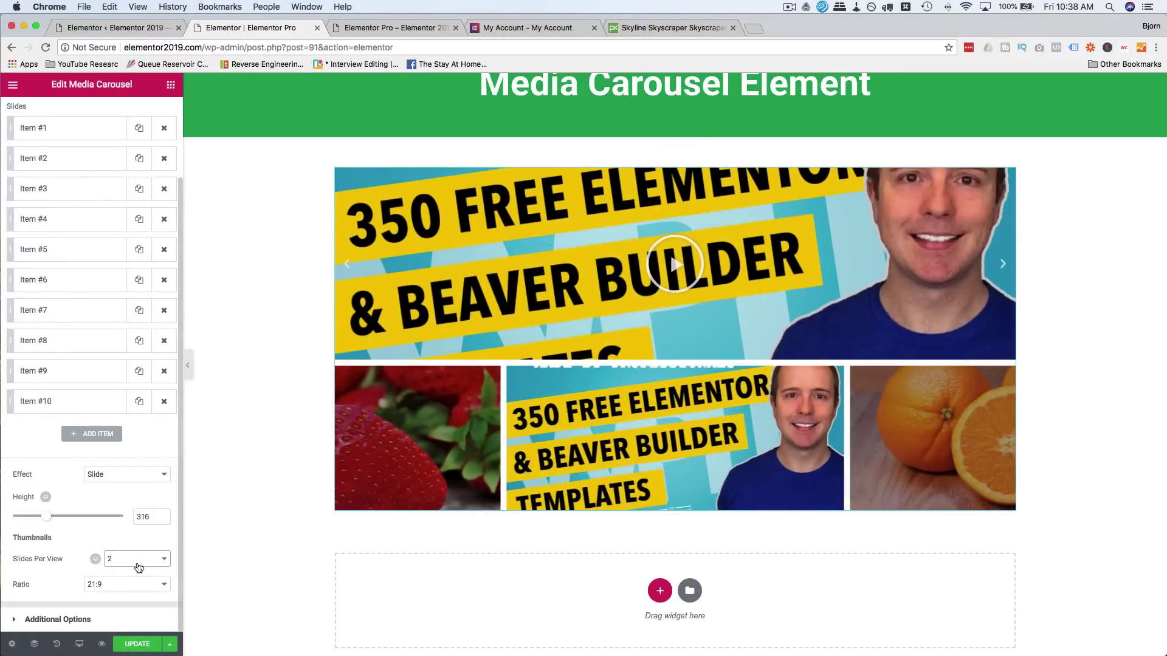
Try 3 thumbnail slides per view under the slideshow, and raise the number to 4
left_click(133, 565)
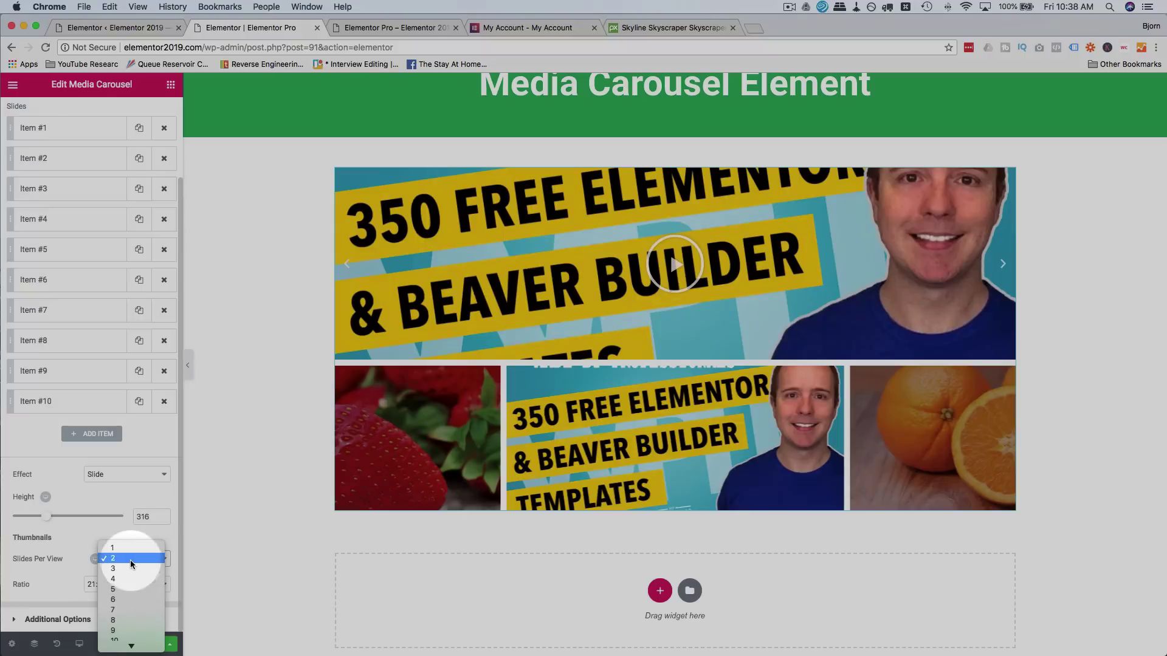
left_click(124, 569)
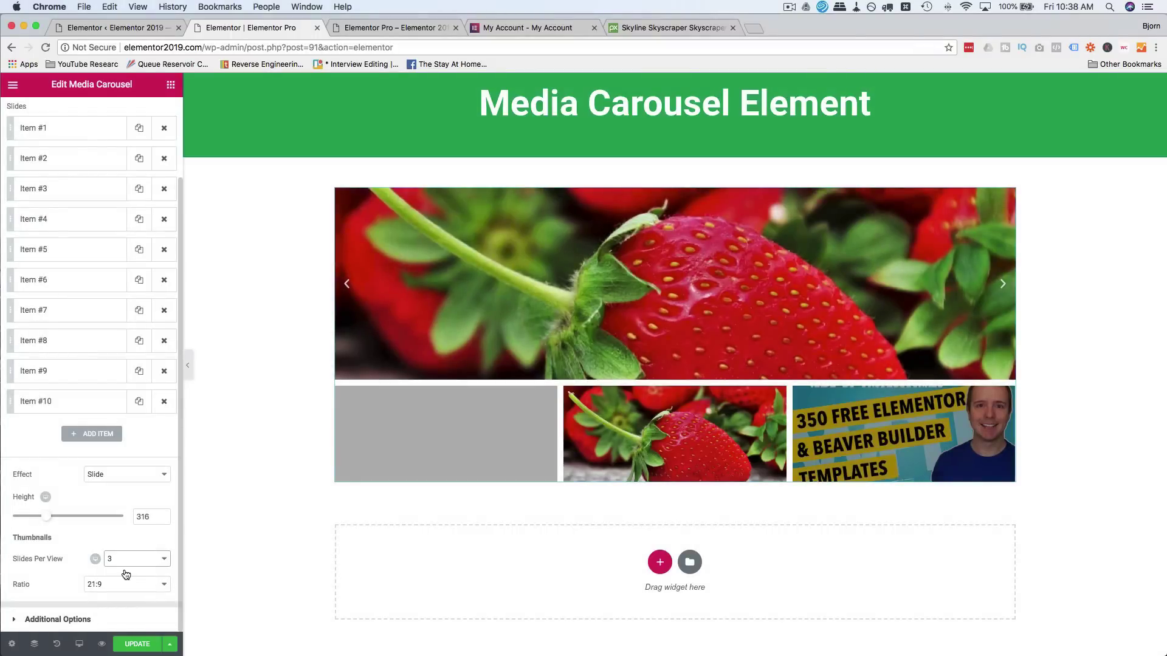
left_click(129, 569)
left_click(129, 570)
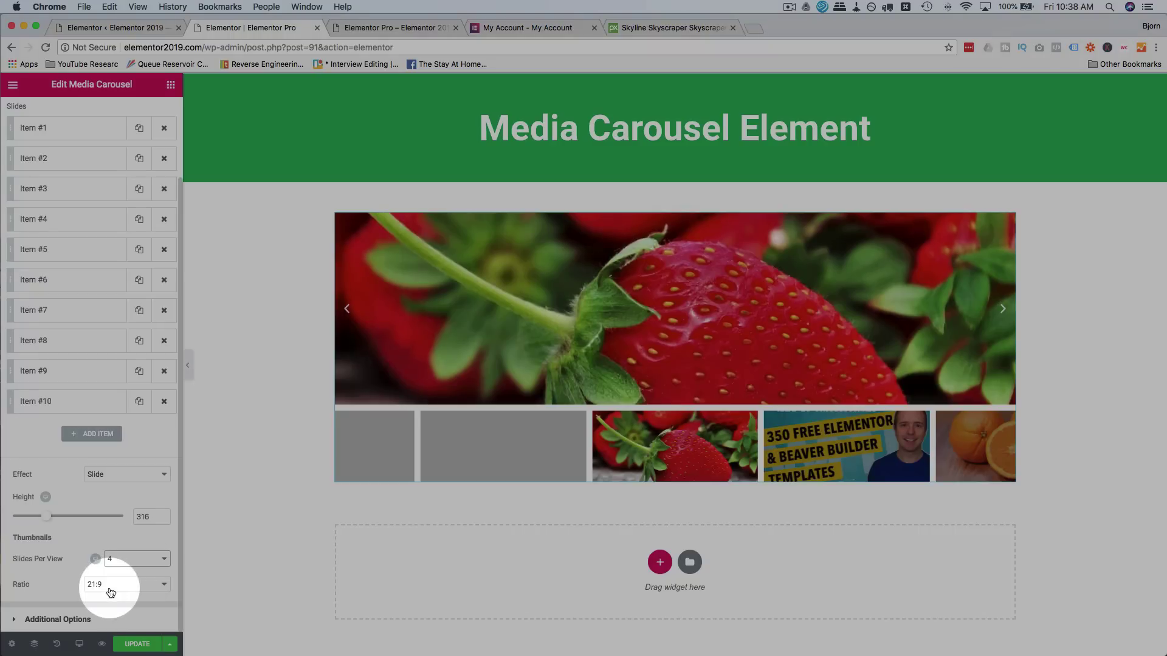
Try the 16:9 and 4:3 thumbnail ratios, and set the ratio to 1:1
left_click(111, 586)
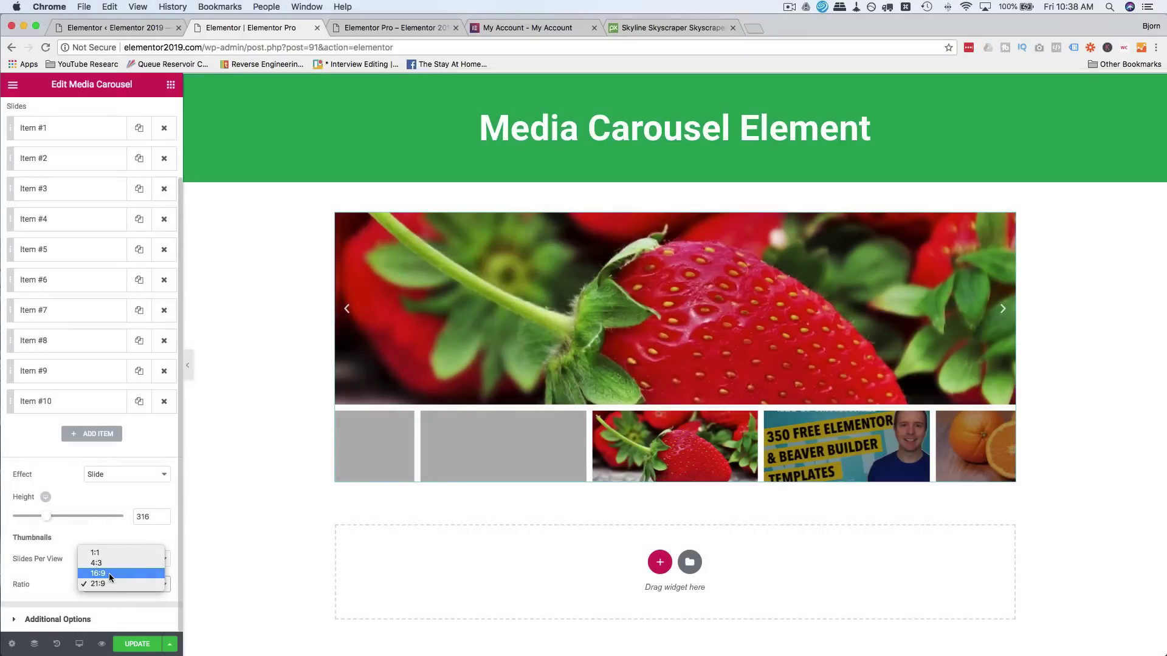
left_click(108, 574)
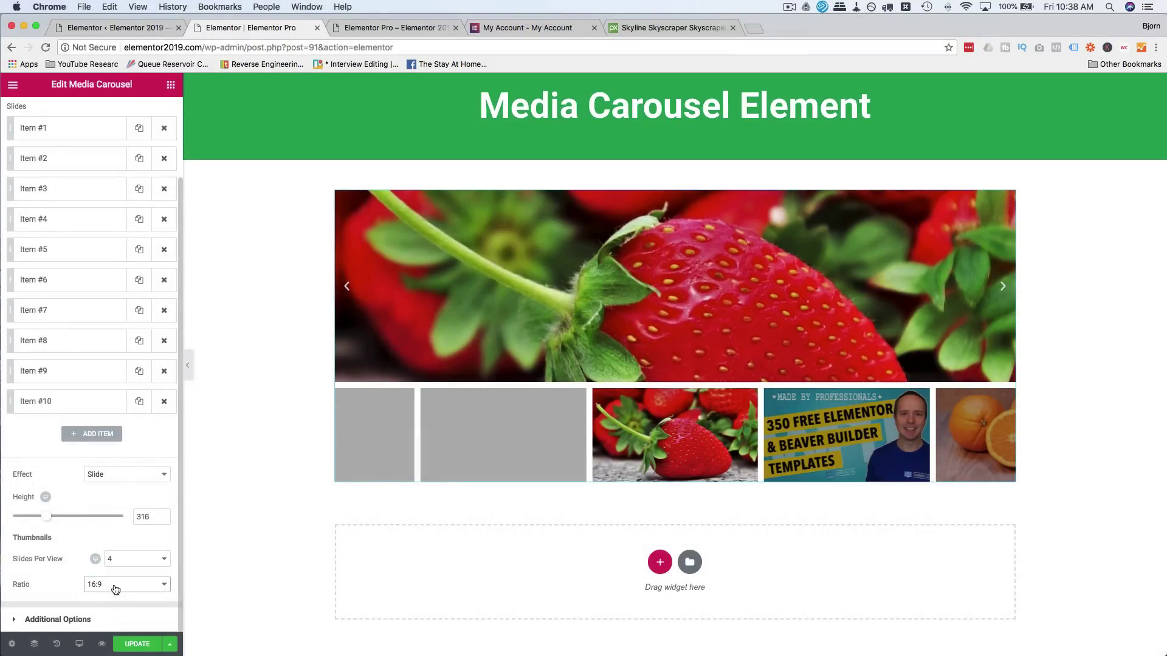
left_click(115, 582)
left_click(114, 573)
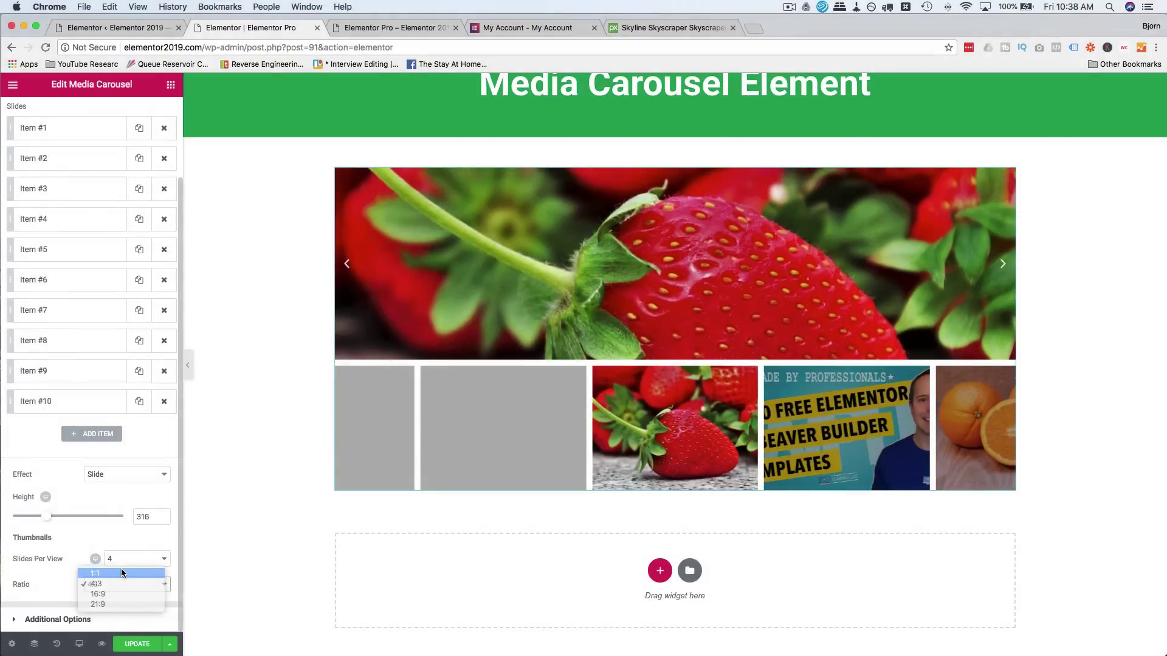
left_click(121, 573)
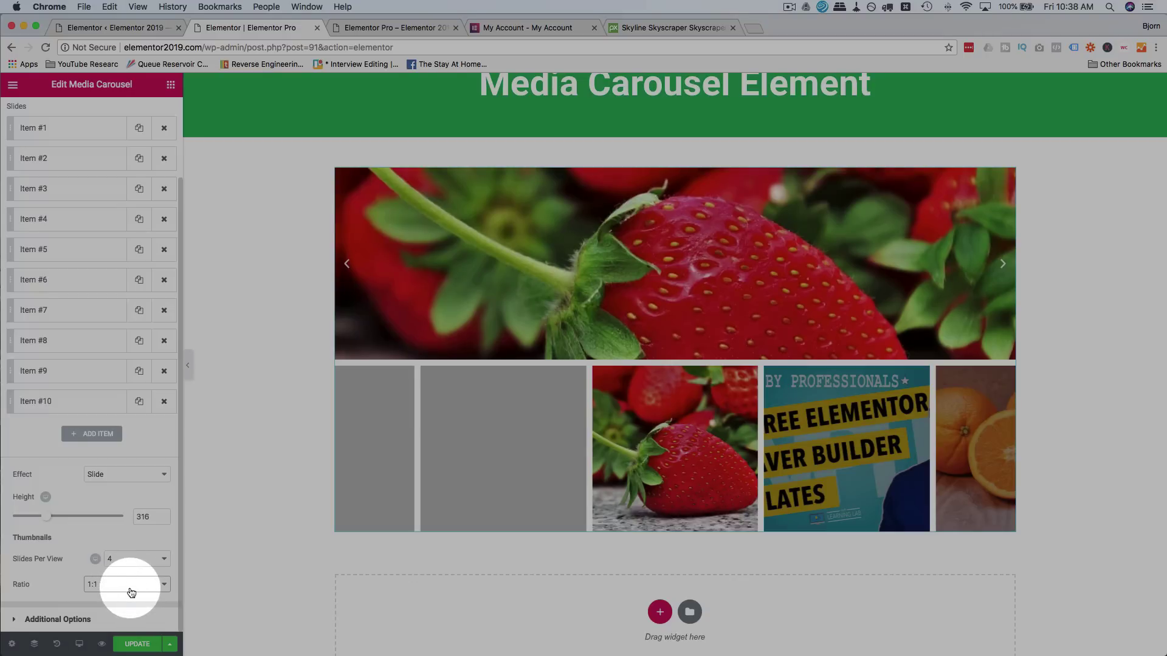
Set the slideshow's thumbnail ratio to 16:9 and leave the ratio choices without changing it again
left_click(130, 588)
left_click(129, 602)
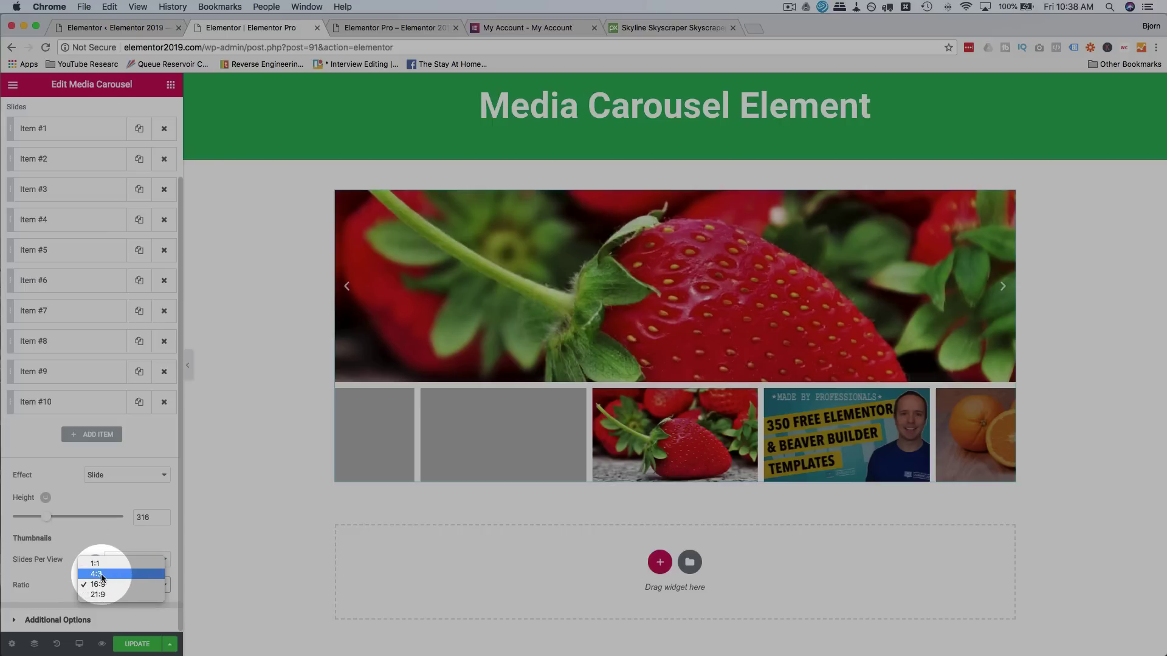
left_click(74, 549)
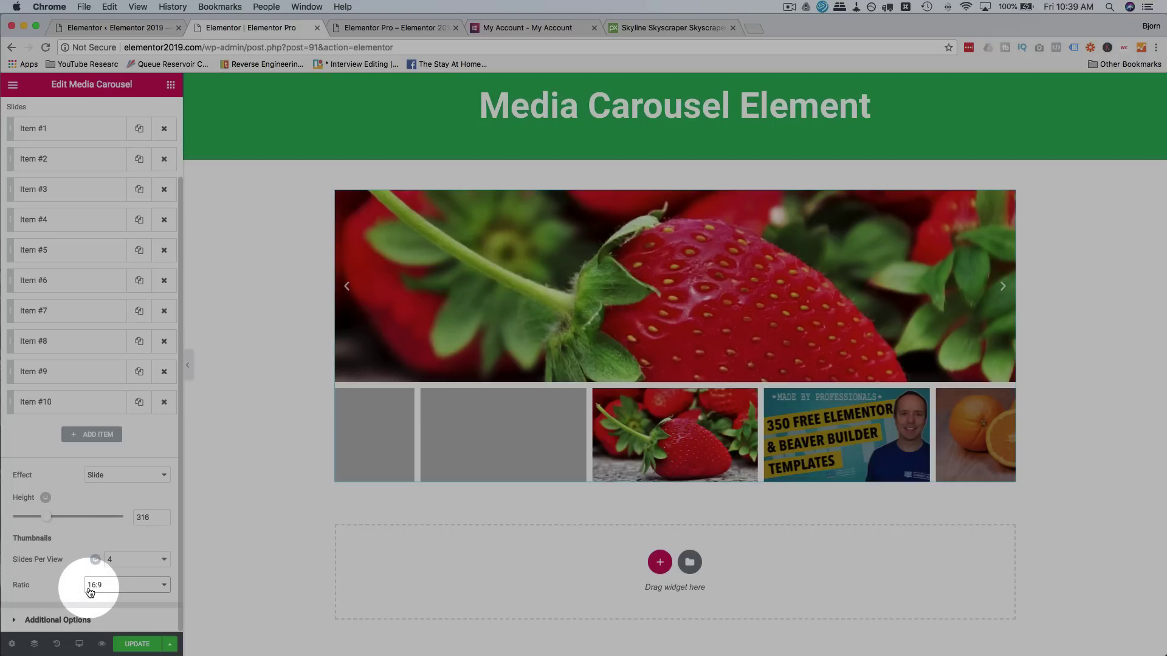
Switch the media carousel's skin from Slideshow to Coverflow
scroll(90, 590, "up", 5)
left_click(147, 178)
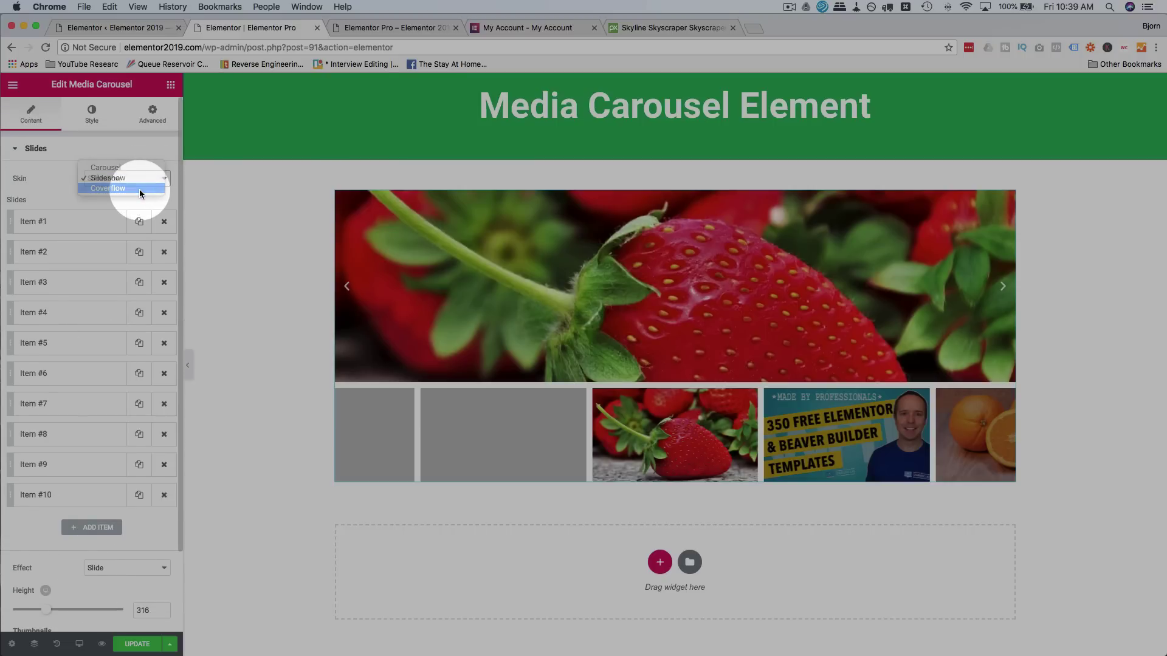
left_click(140, 188)
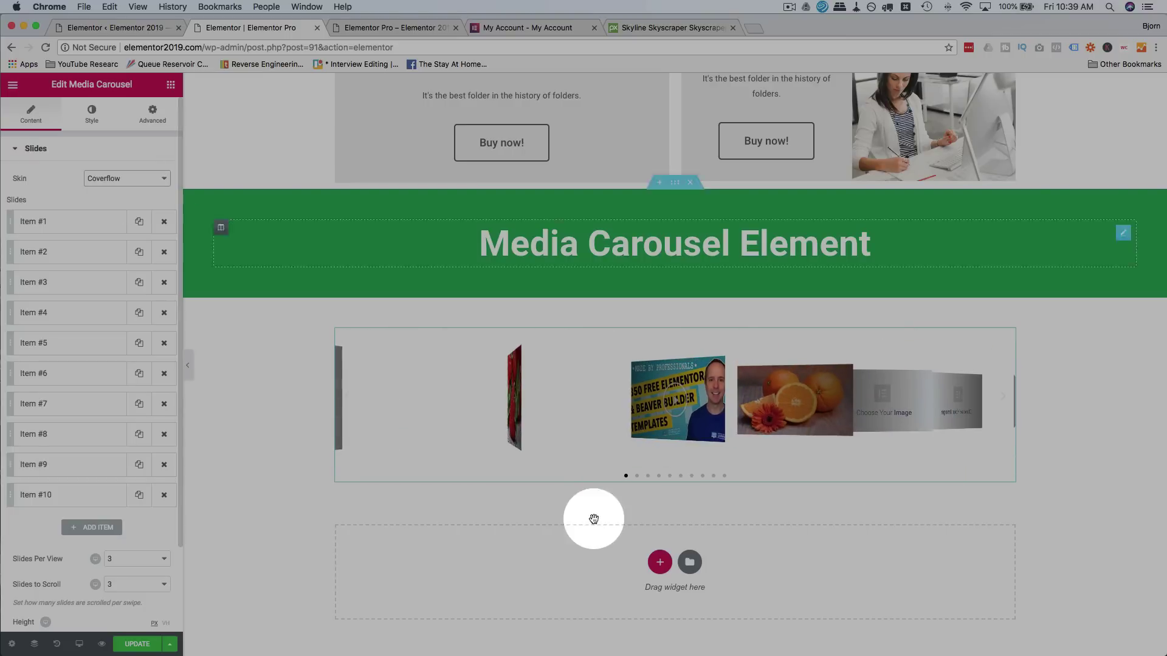
Page back and forth through the first slides of the Coverflow carousel with its pagination, ending on the first slide
left_click(637, 476)
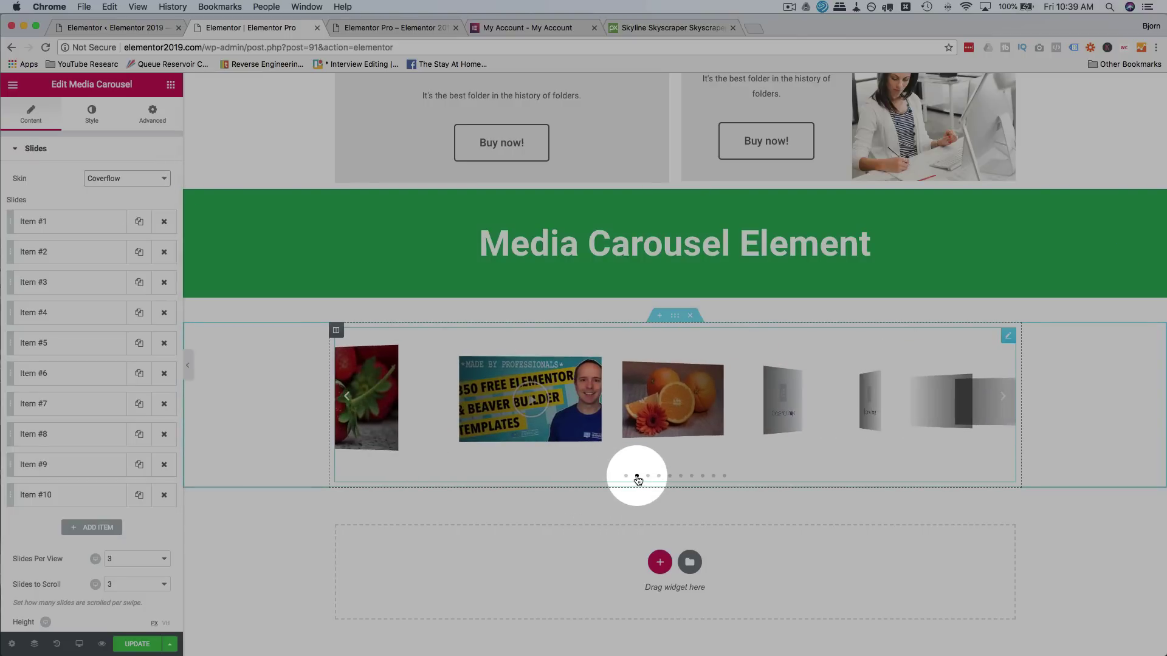
left_click(648, 477)
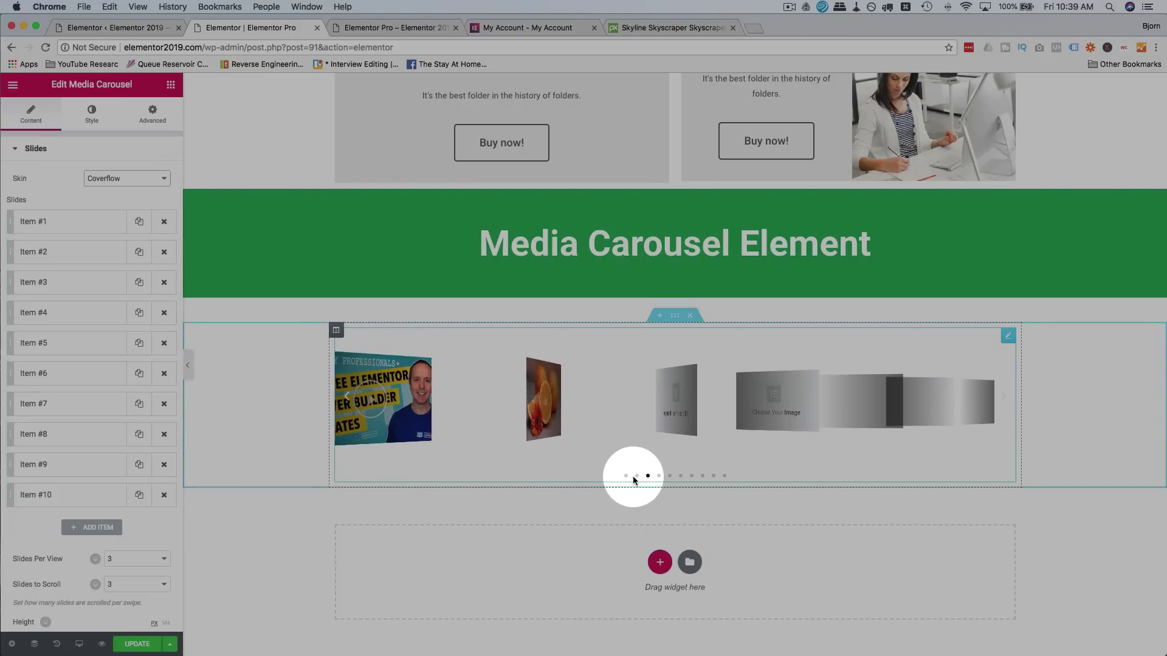
left_click(626, 477)
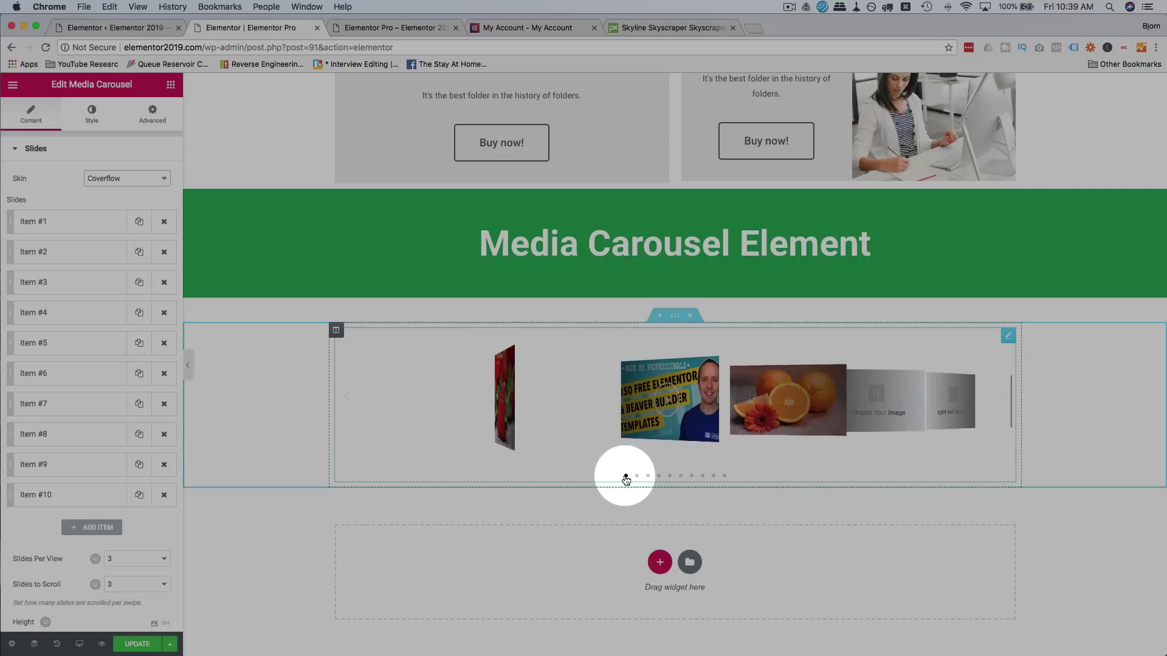
left_click(637, 476)
left_click(648, 477)
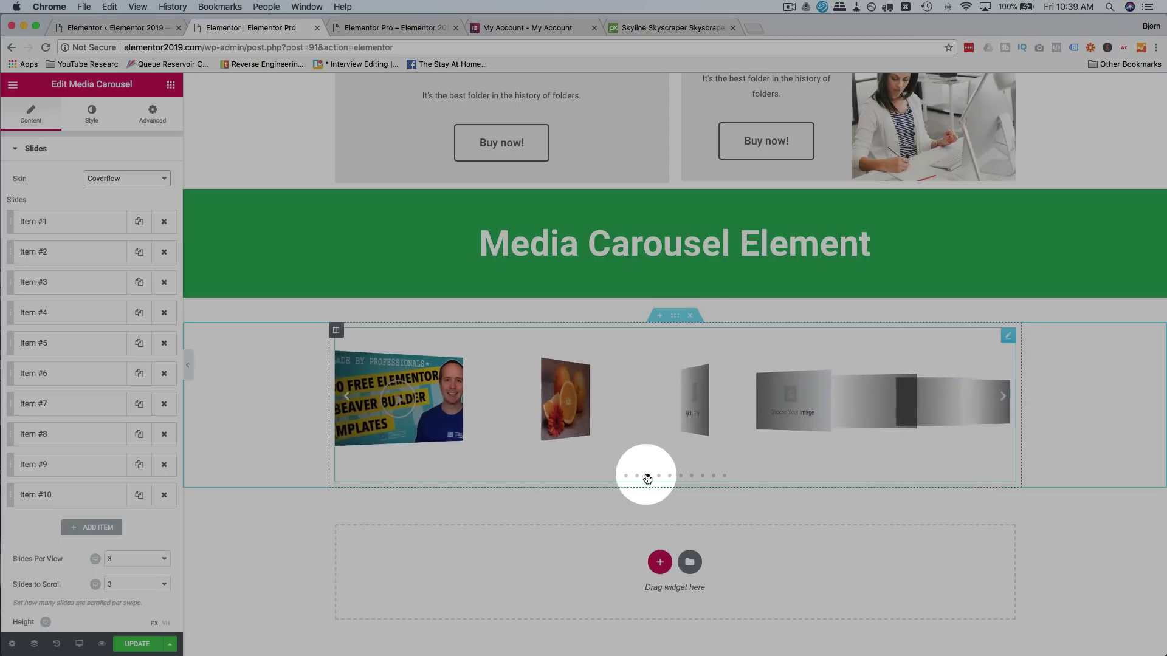
left_click(669, 477)
left_click(637, 477)
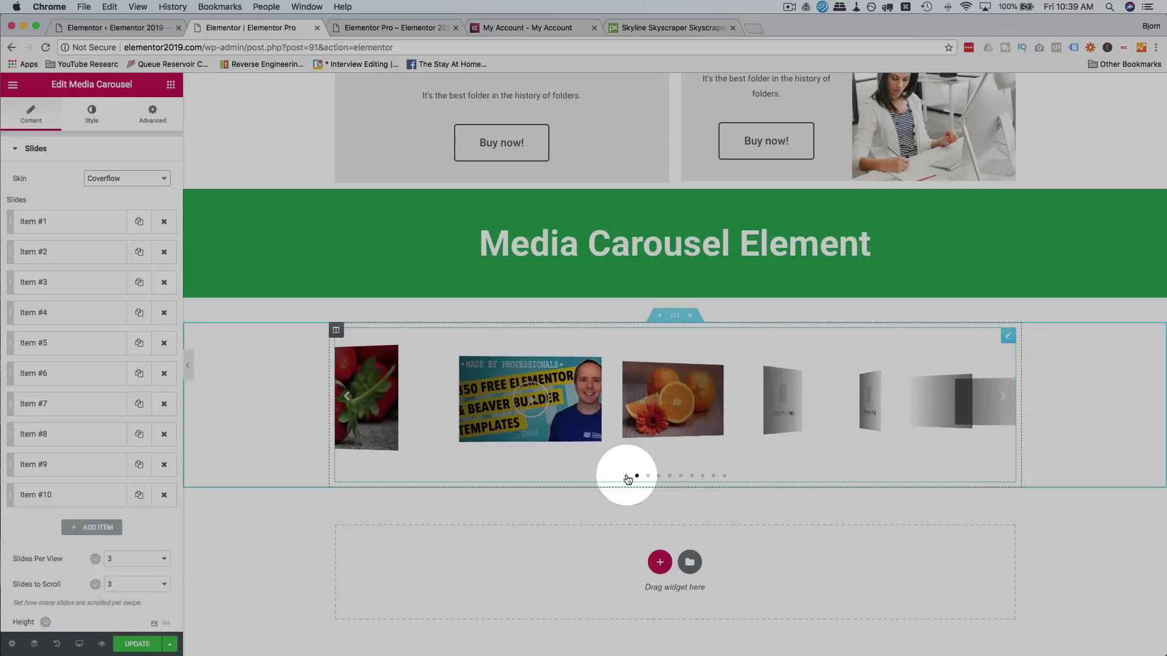
left_click(626, 476)
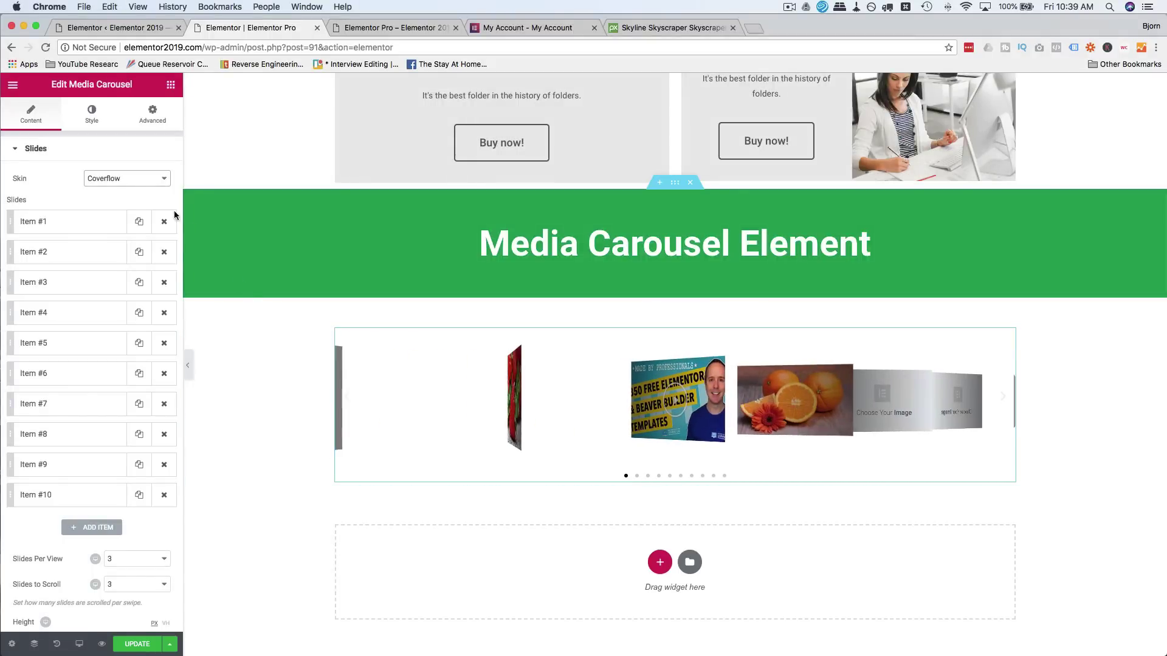
Open the Skin choices of the media carousel
left_click(137, 178)
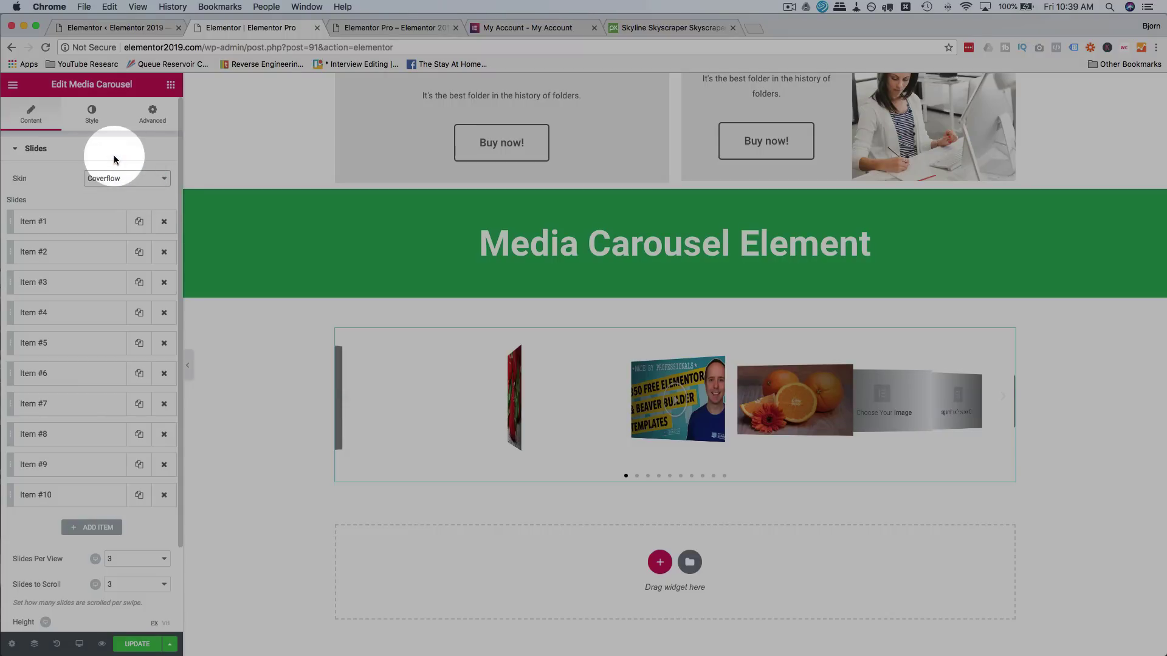